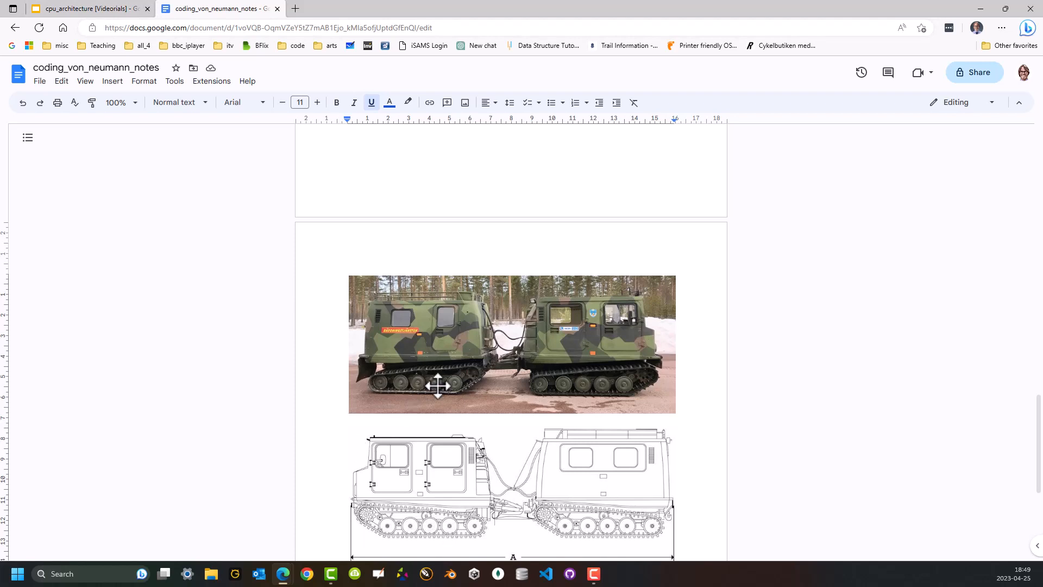
- Examine the tracked vehicle photo and the dimension drawing below it in the coding_von_neumann_notes document
scroll(457, 359, down, 1)
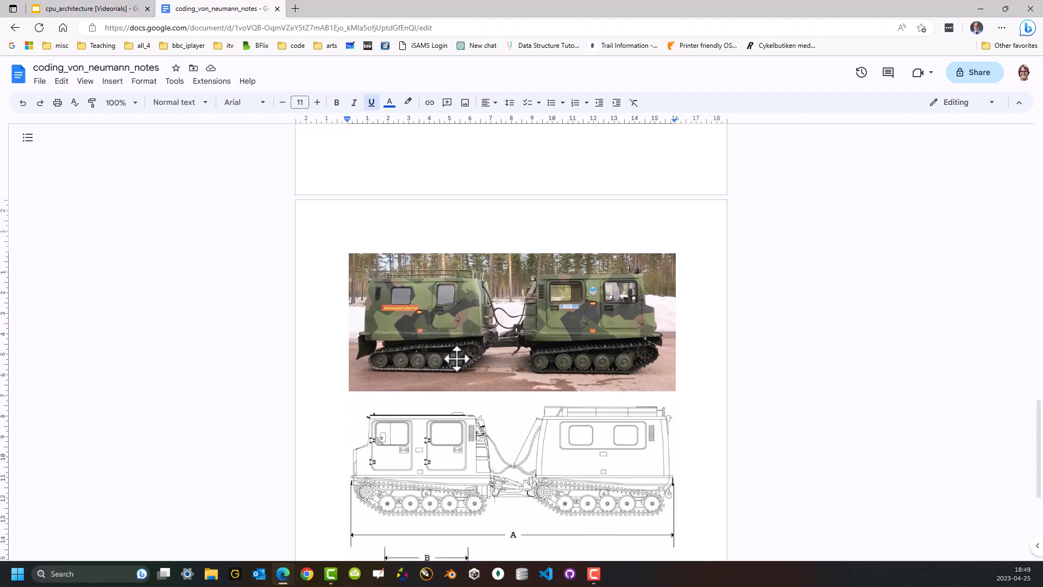
scroll(456, 359, down, 2)
click(540, 219)
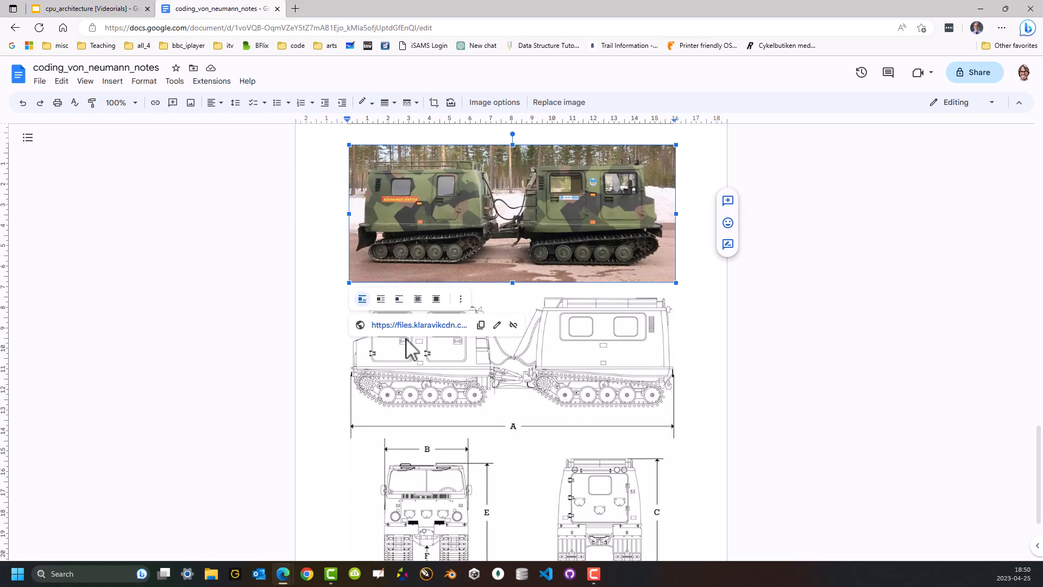
click(796, 380)
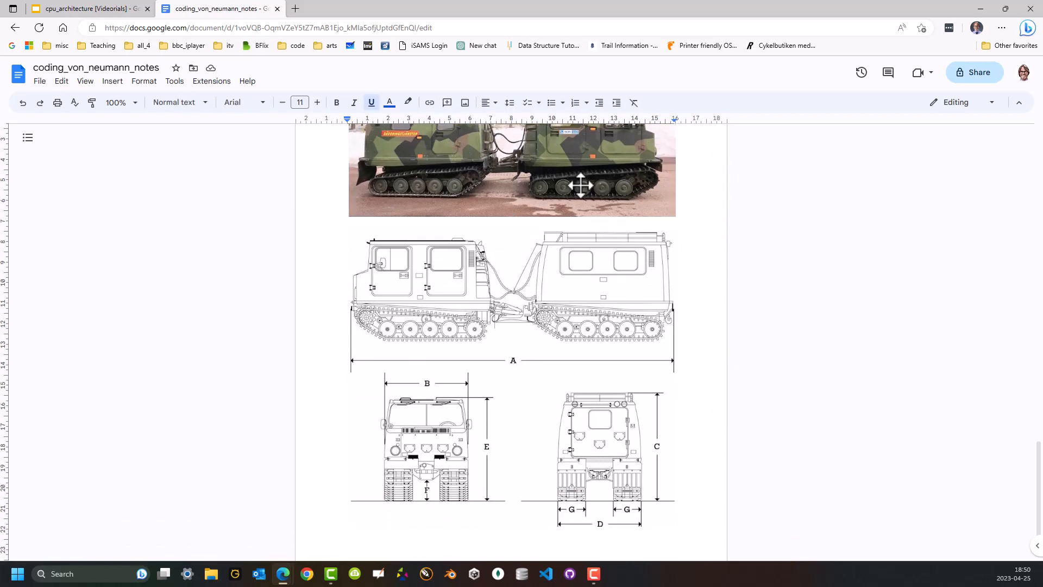
click(581, 184)
scroll(704, 357, up, 1)
scroll(704, 357, up, 1)
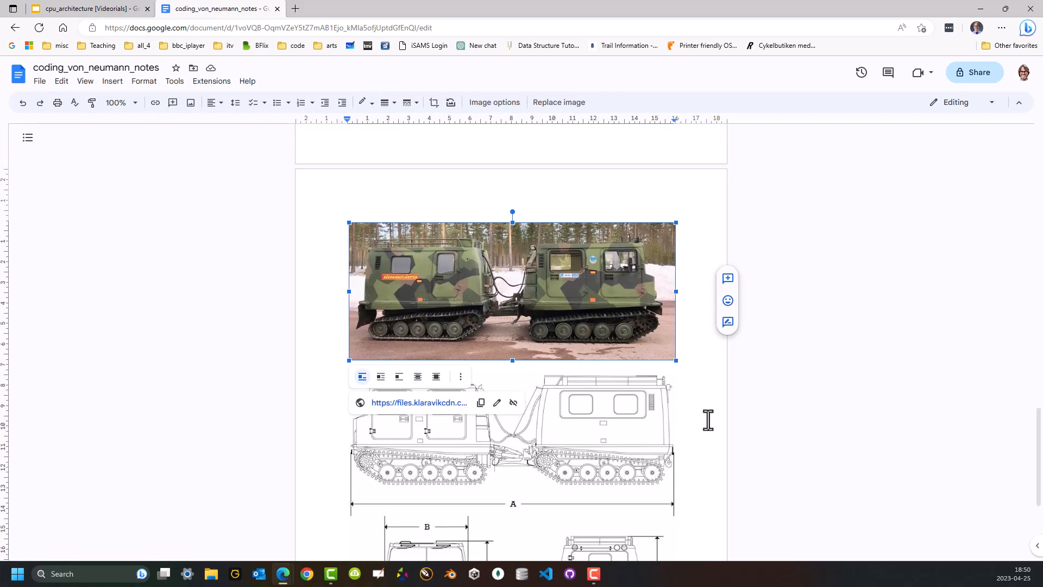
scroll(706, 422, down, 3)
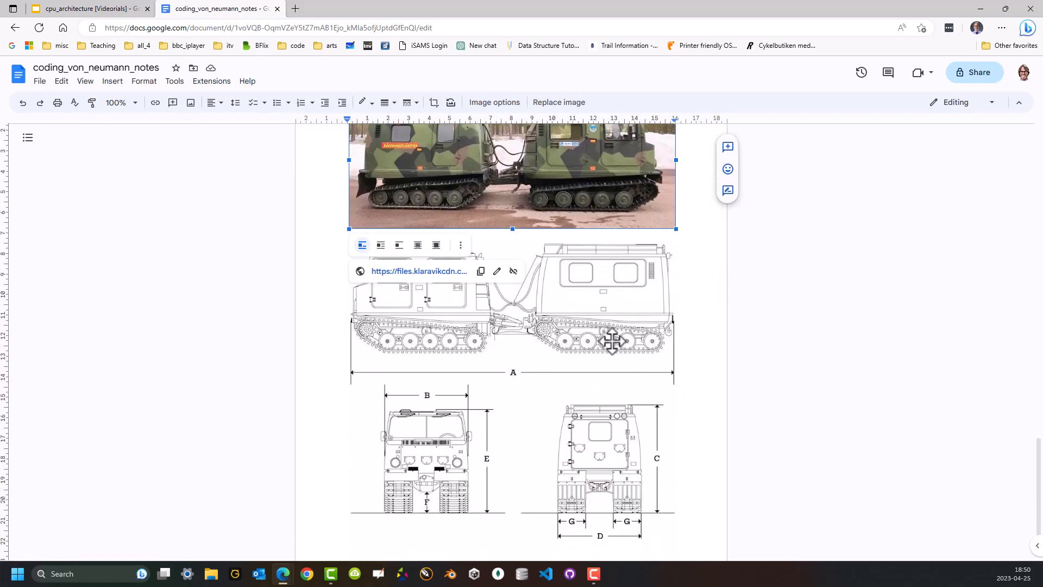
click(612, 343)
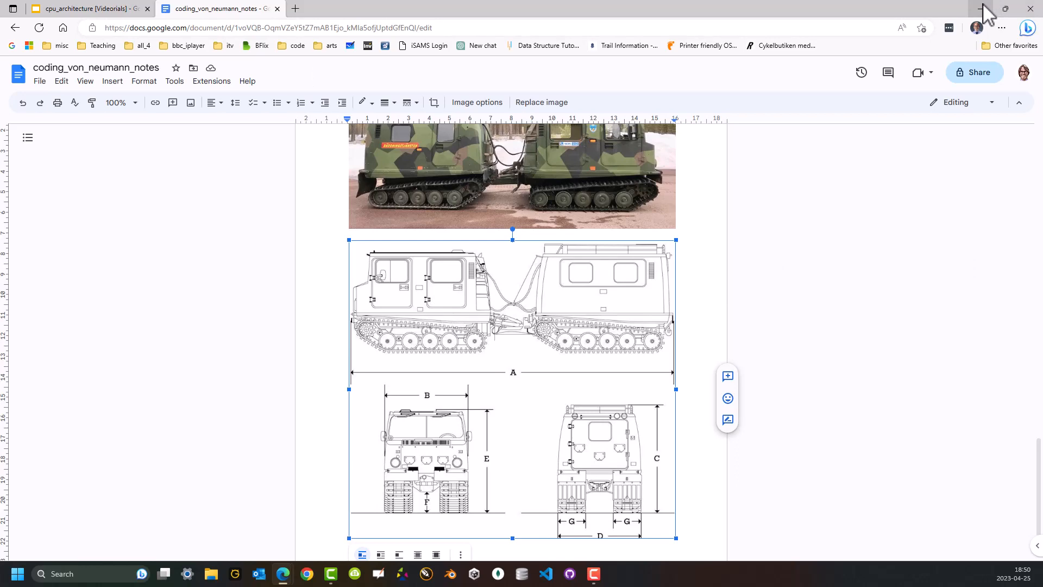
- Switch to the cpu_architecture presentation and follow the p5.js logo's link to the p5.js website
click(137, 9)
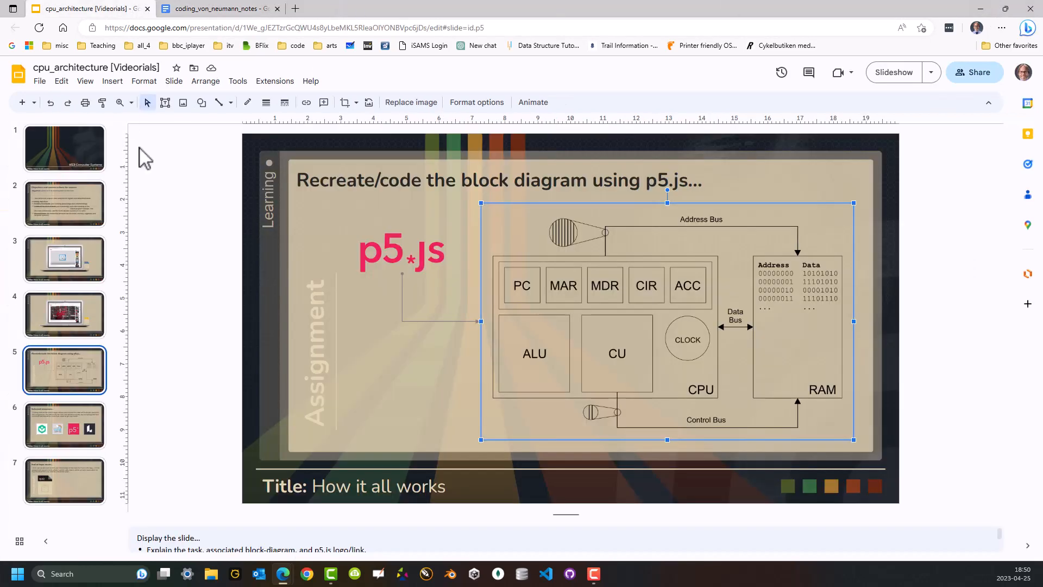
click(396, 240)
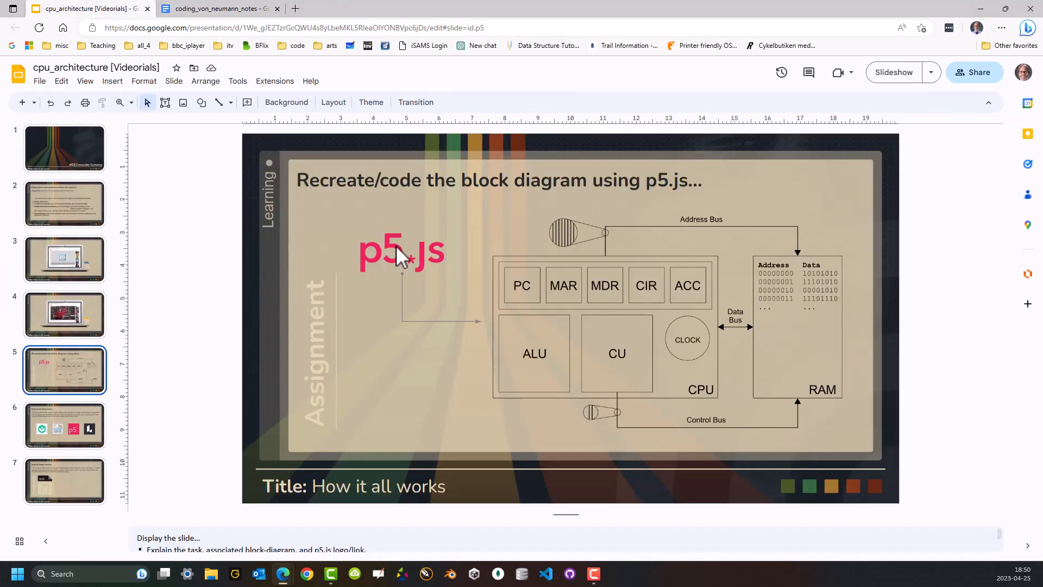
click(396, 239)
click(396, 293)
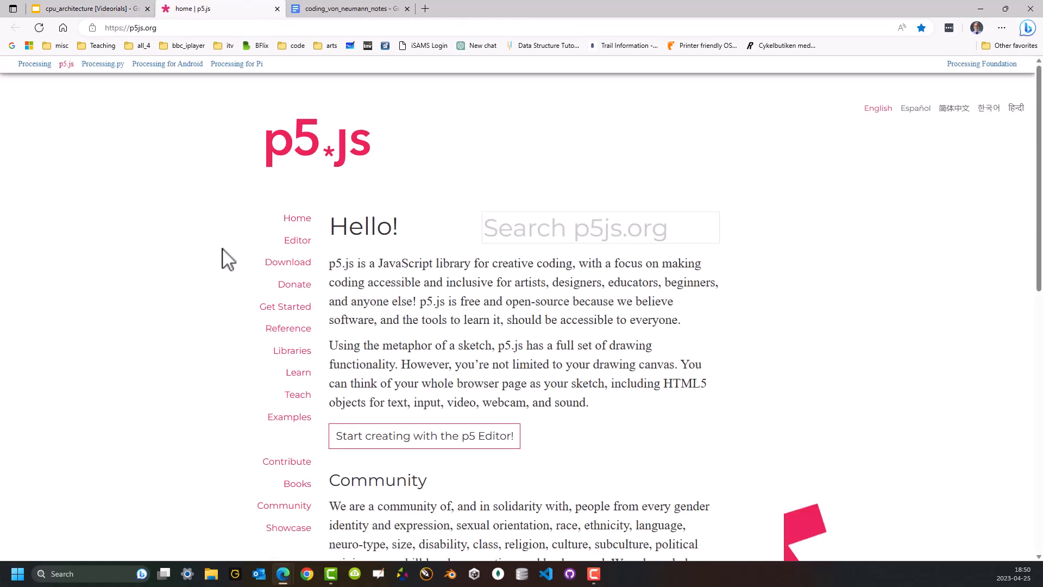
- Open the p5.js web editor and load the saved sketch von_army_truck from the account's sketches
click(296, 244)
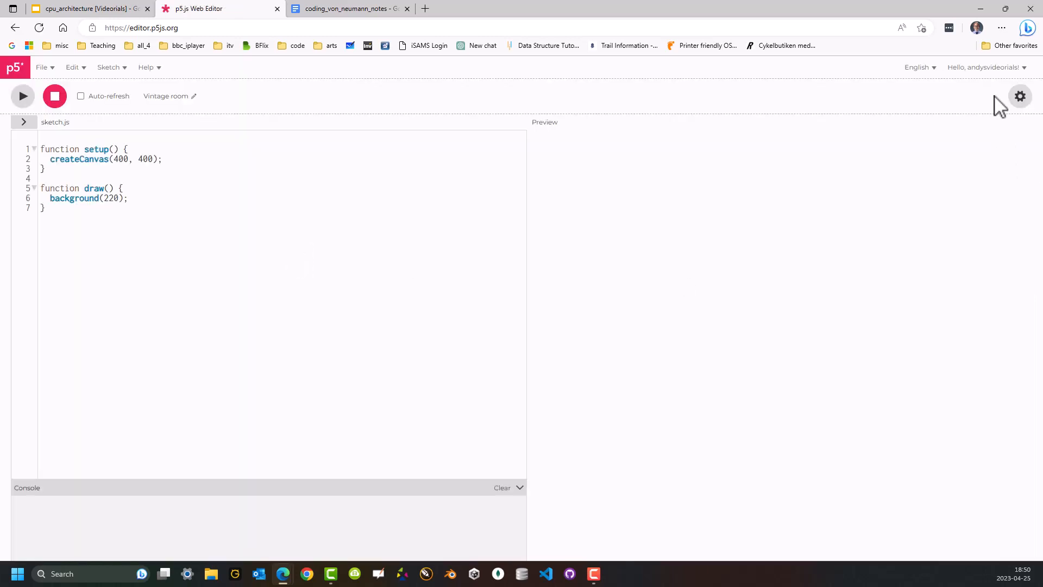
click(987, 72)
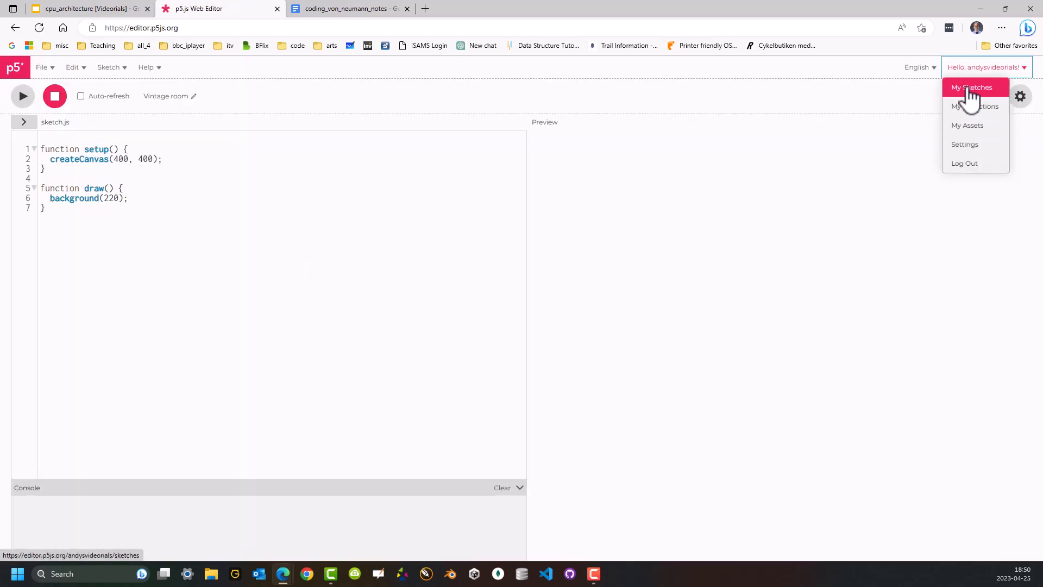
click(967, 92)
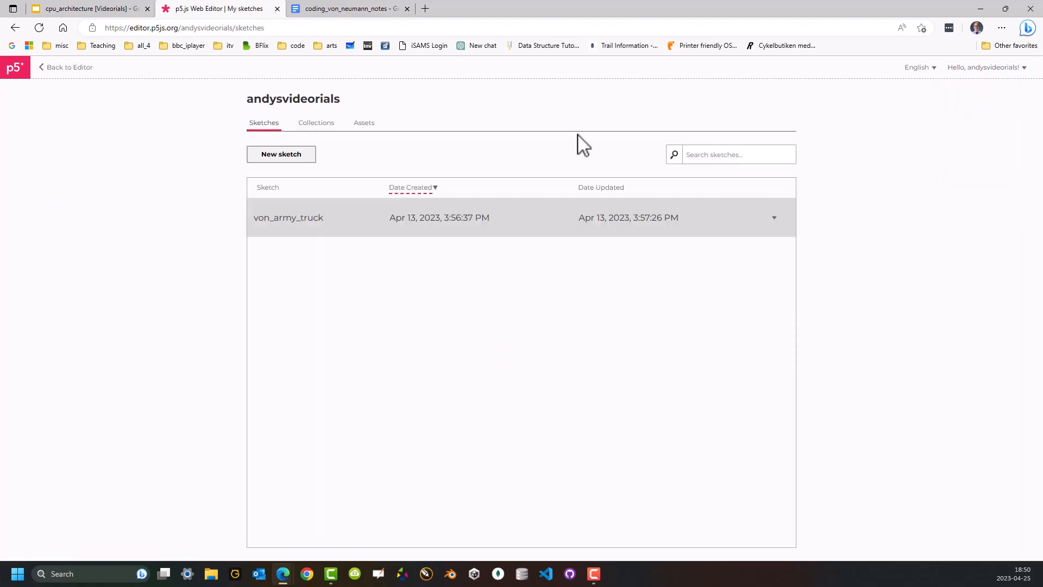
click(271, 219)
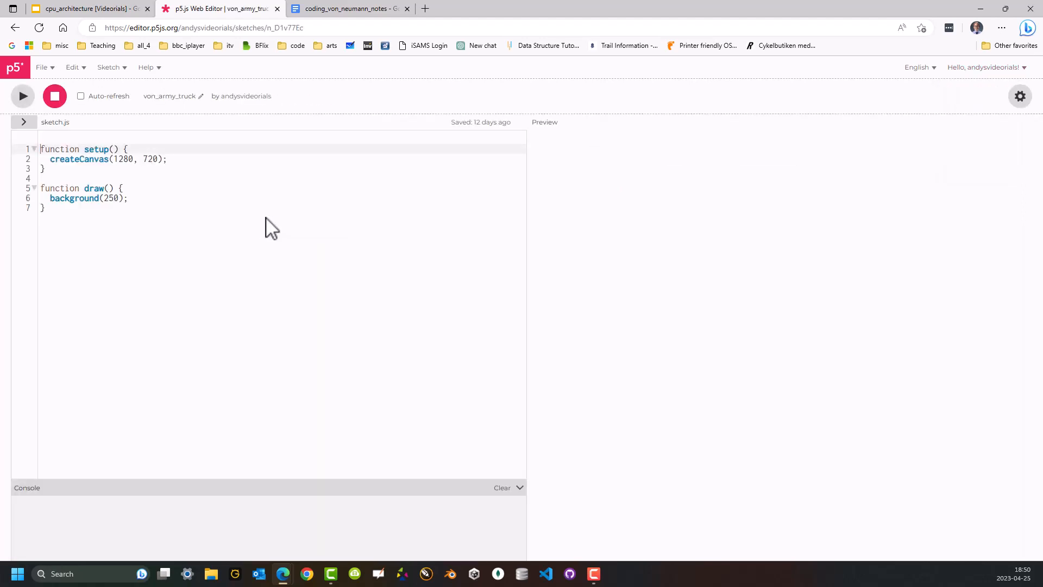
- Show the sketch's file list and examine the canvas width and height in the createCanvas call of sketch.js
click(22, 123)
click(230, 199)
click(129, 211)
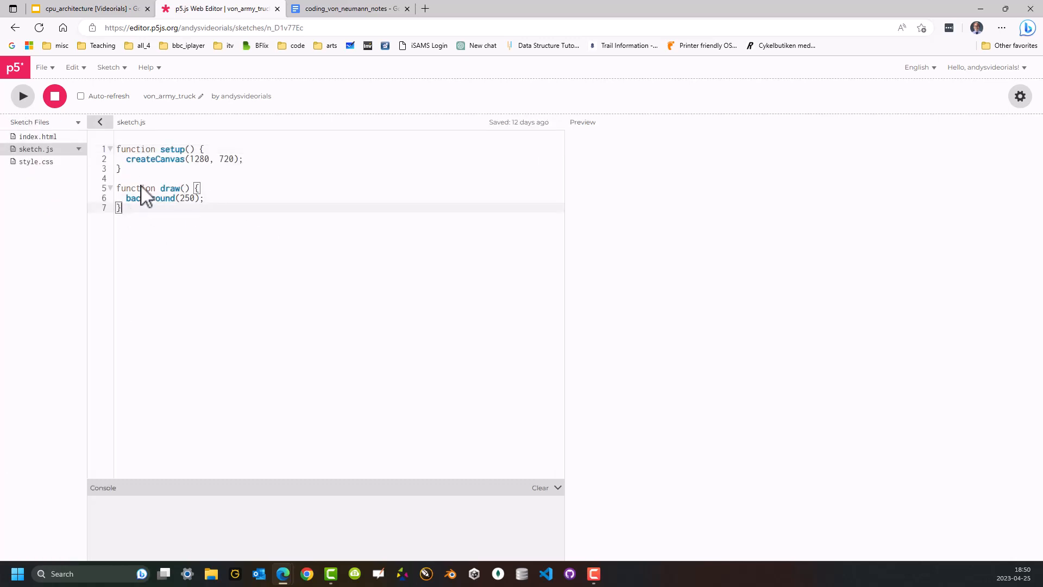
click(204, 159)
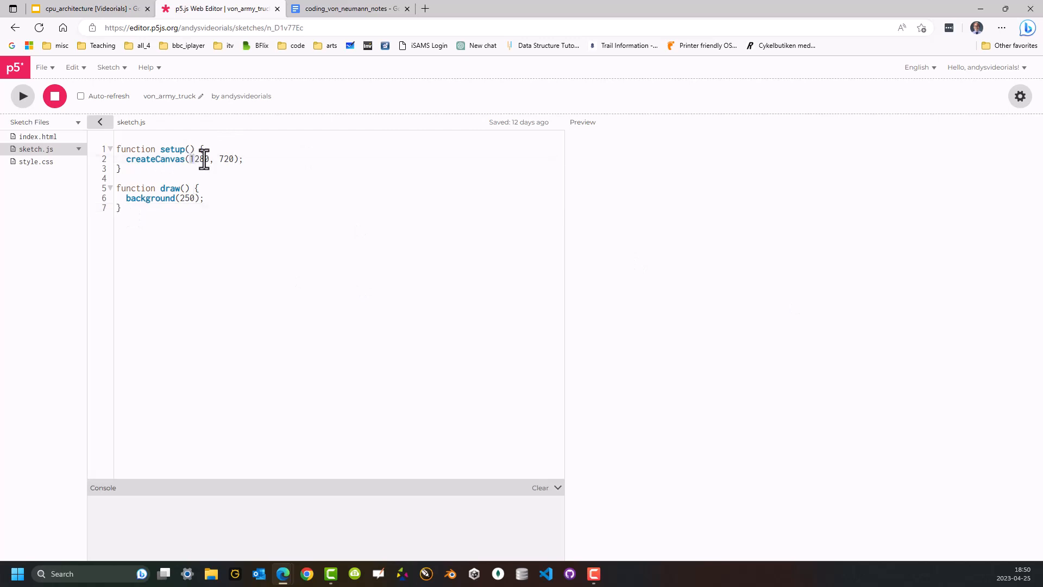
double_click(204, 159)
double_click(225, 158)
- Switch to CorelDRAW, close the Welcome Screen and select the Default workspace
click(984, 9)
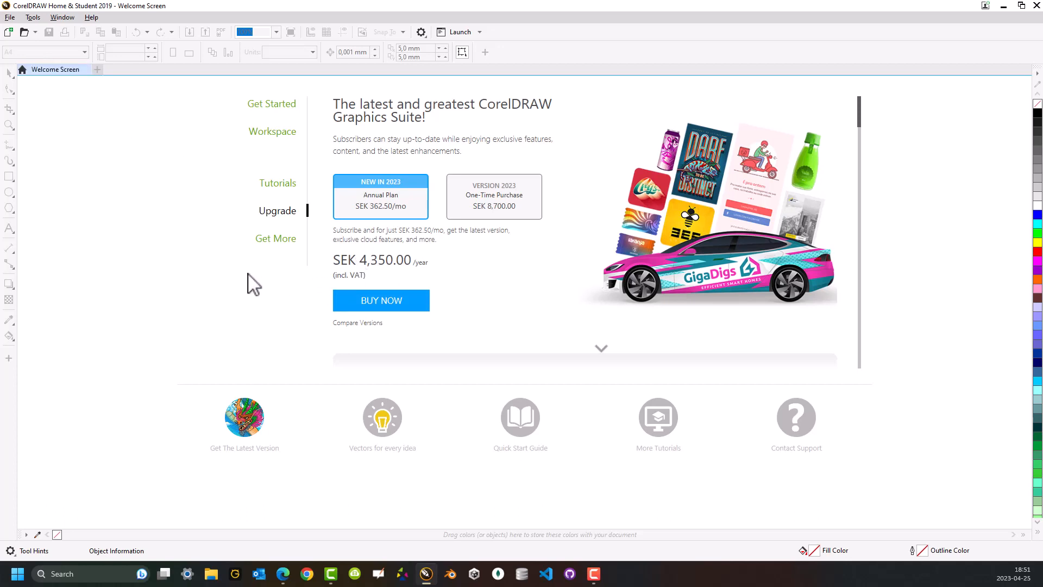
click(87, 71)
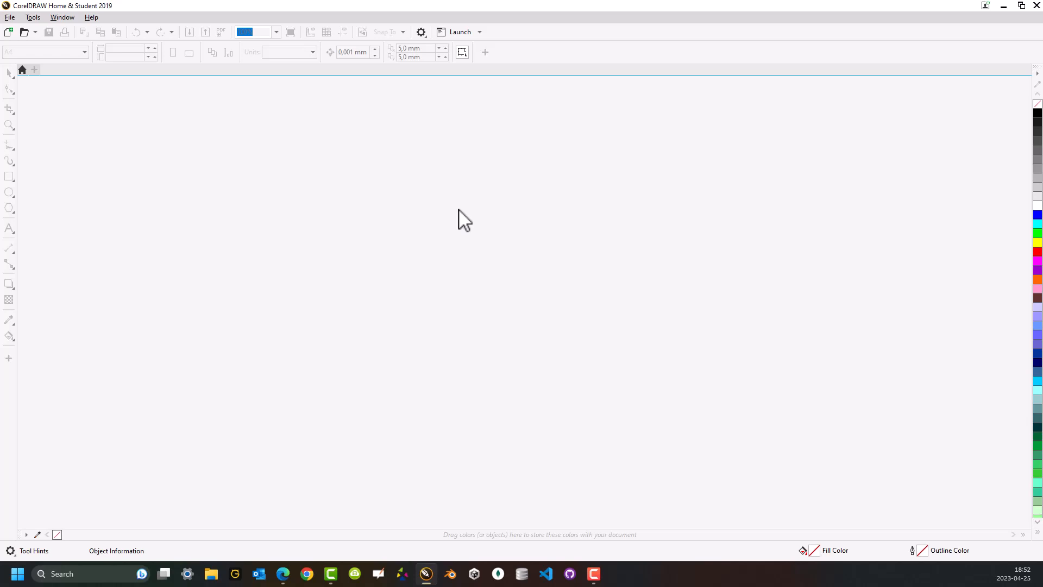
click(64, 18)
mouse_move(134, 149)
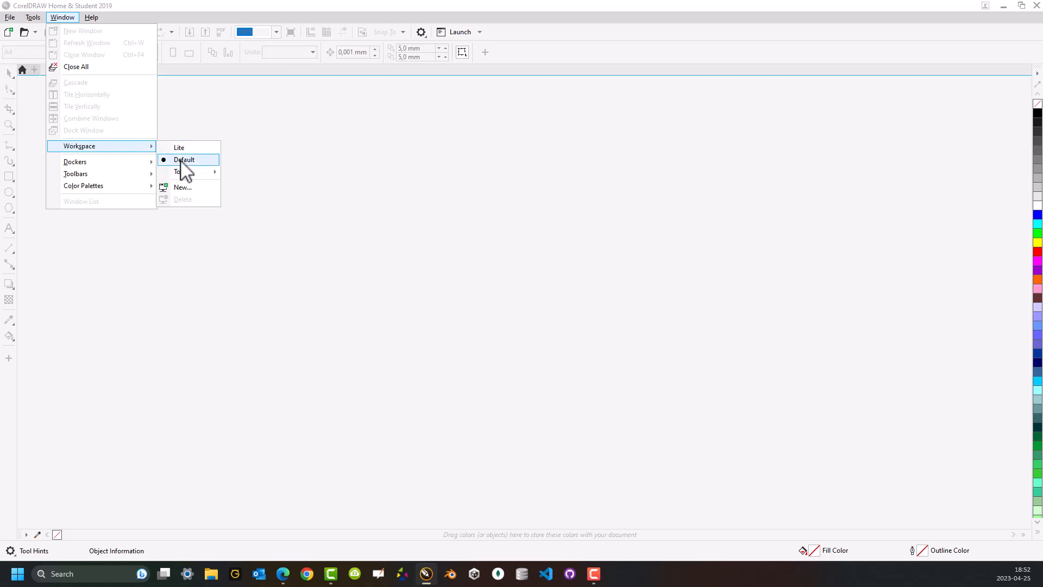
click(181, 161)
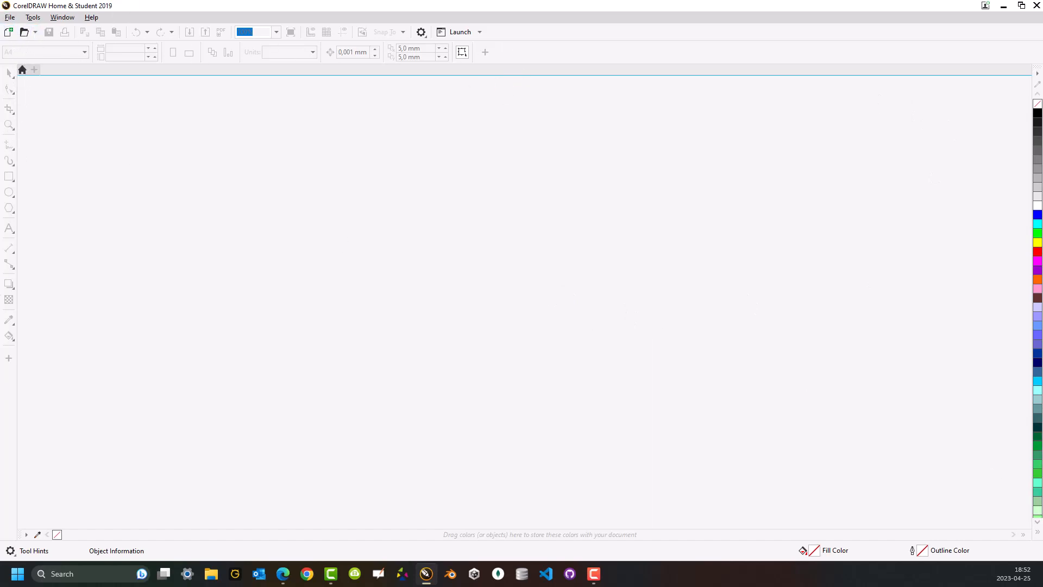
- Start a new document named von_army_truck with a custom page size measured in pixels
click(9, 19)
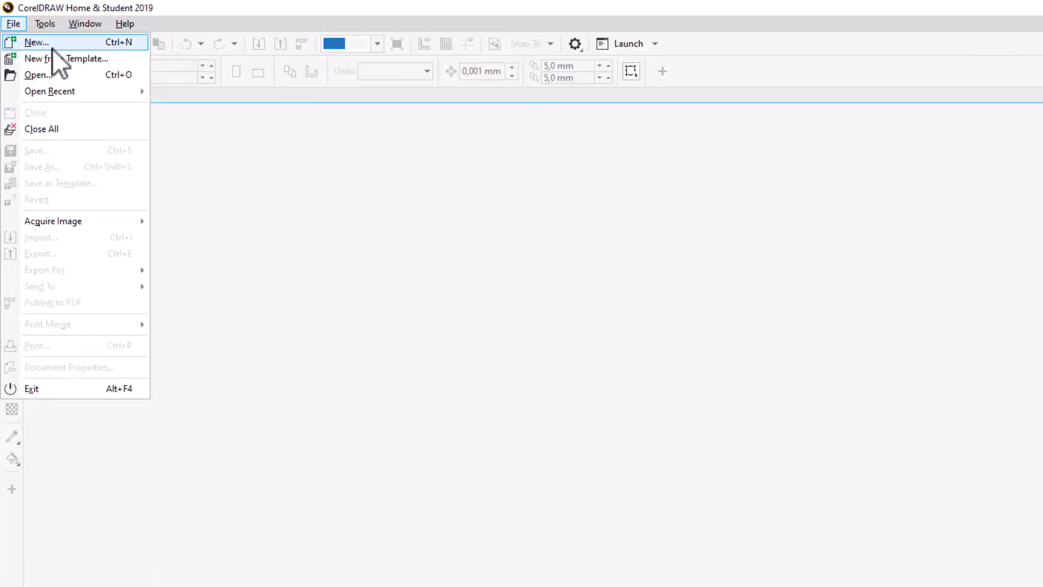
click(37, 32)
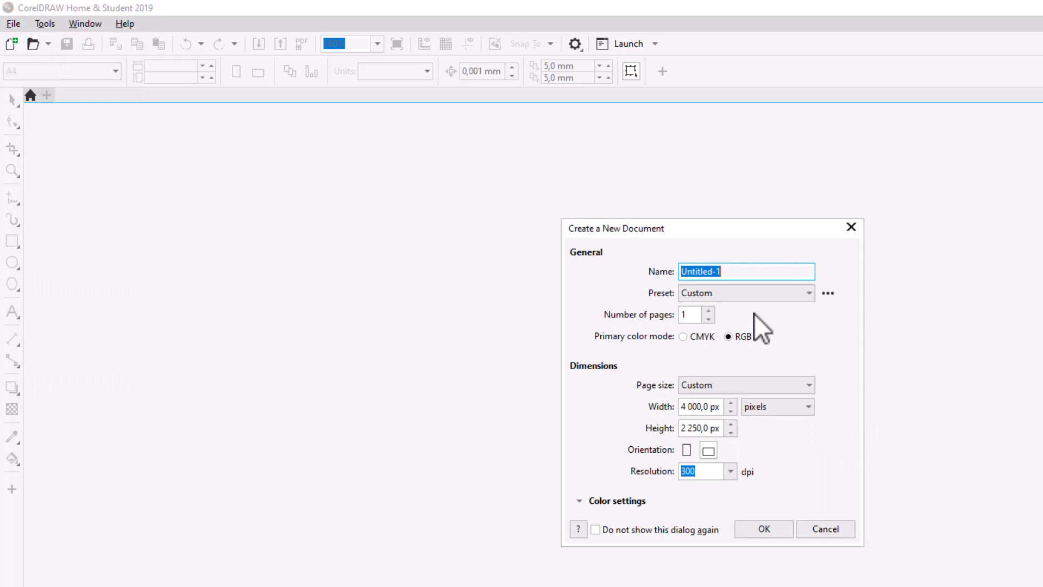
text(von_army_truck)
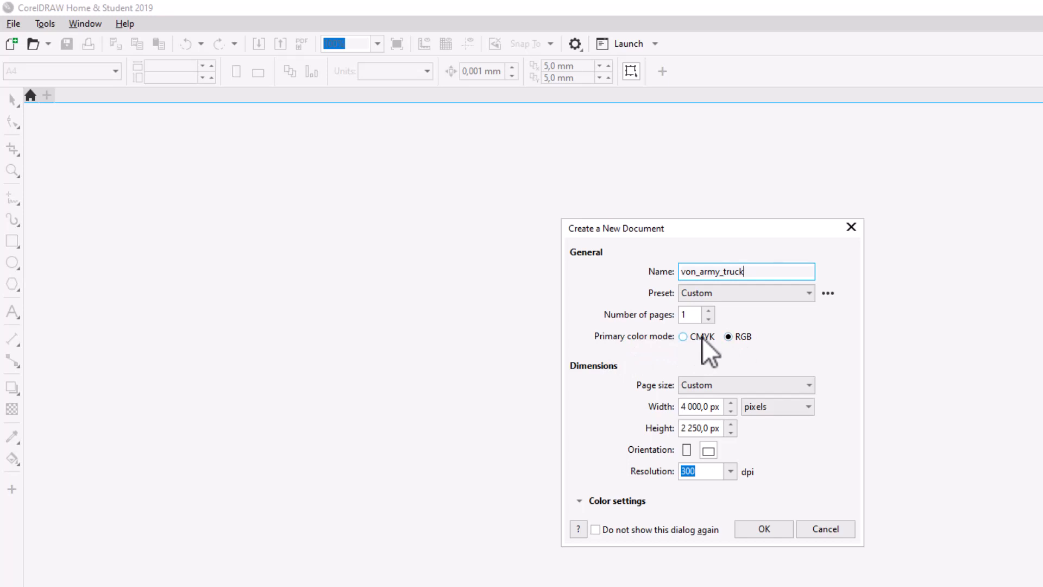
click(725, 387)
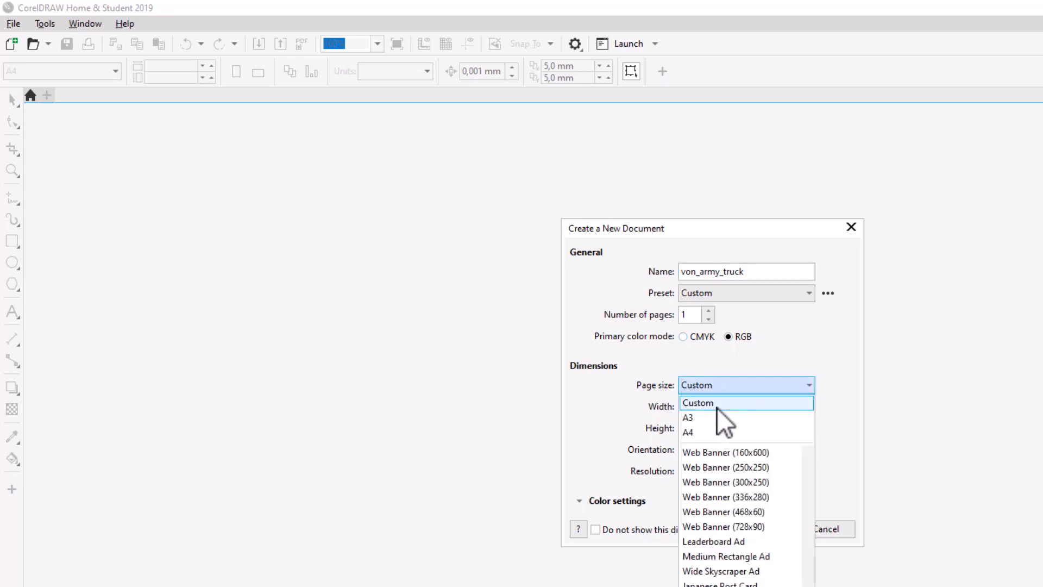
click(720, 402)
click(771, 409)
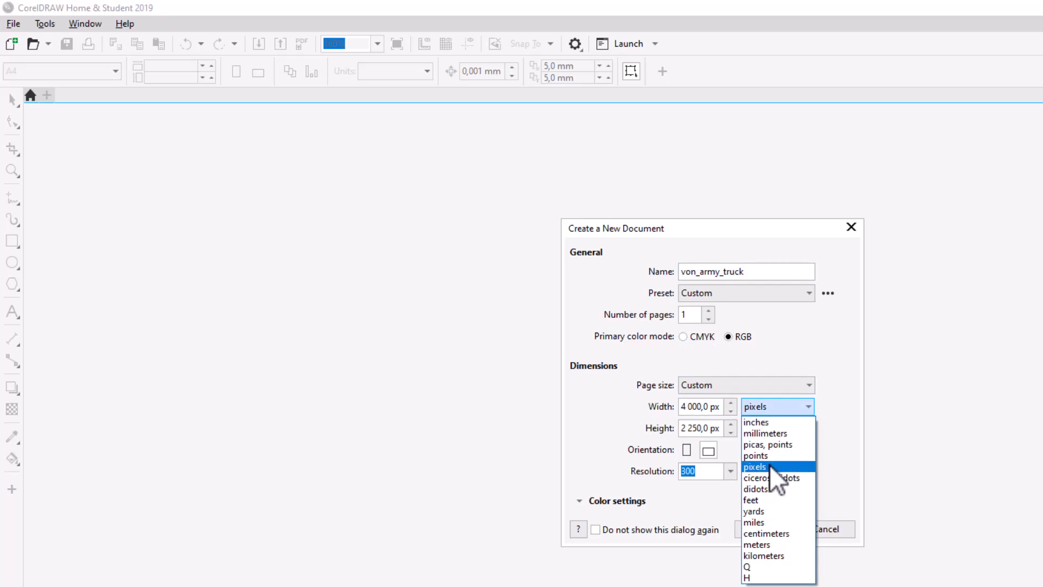
click(769, 465)
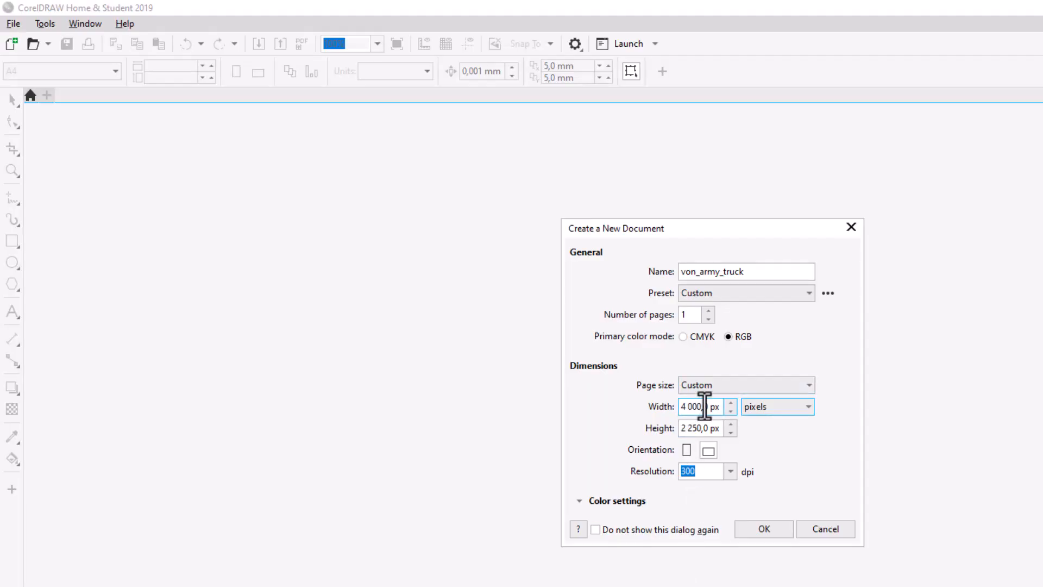
- Set the new document's page width to 1280 px and its height to 720 px
drag(706, 406, 649, 402)
text(1 280)
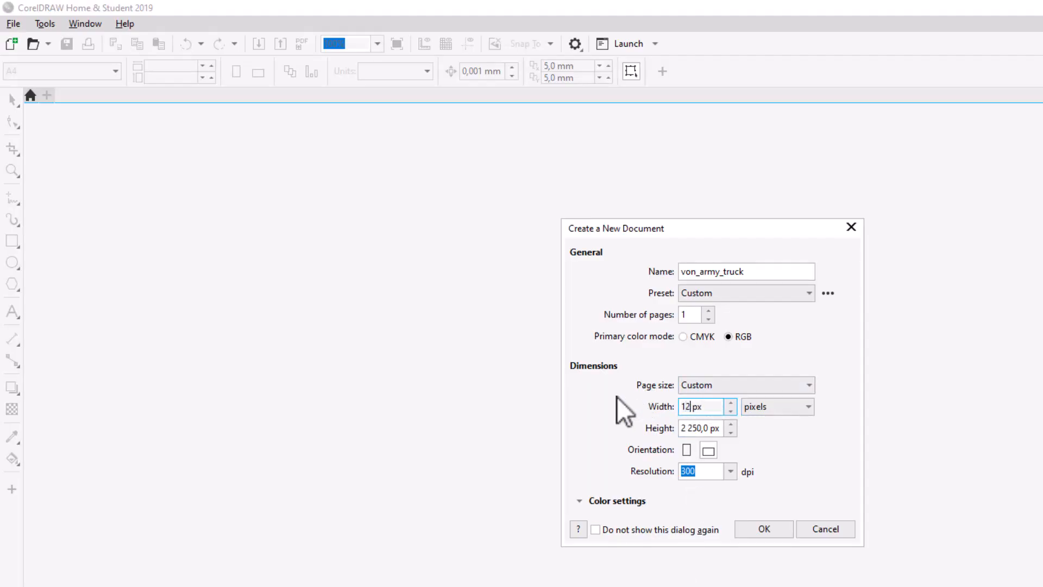
key(Tab)
key(Tab)
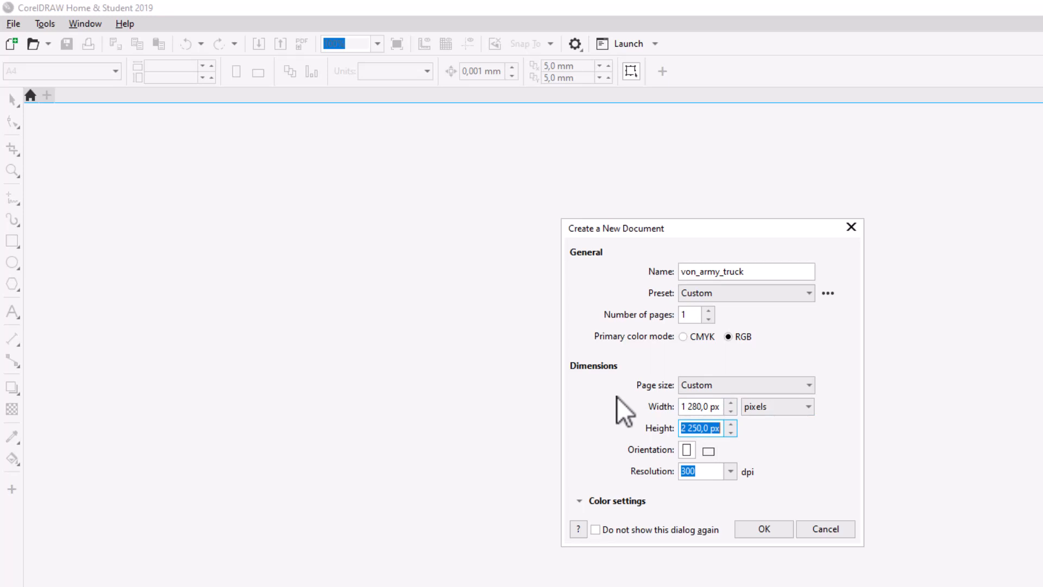
text(720)
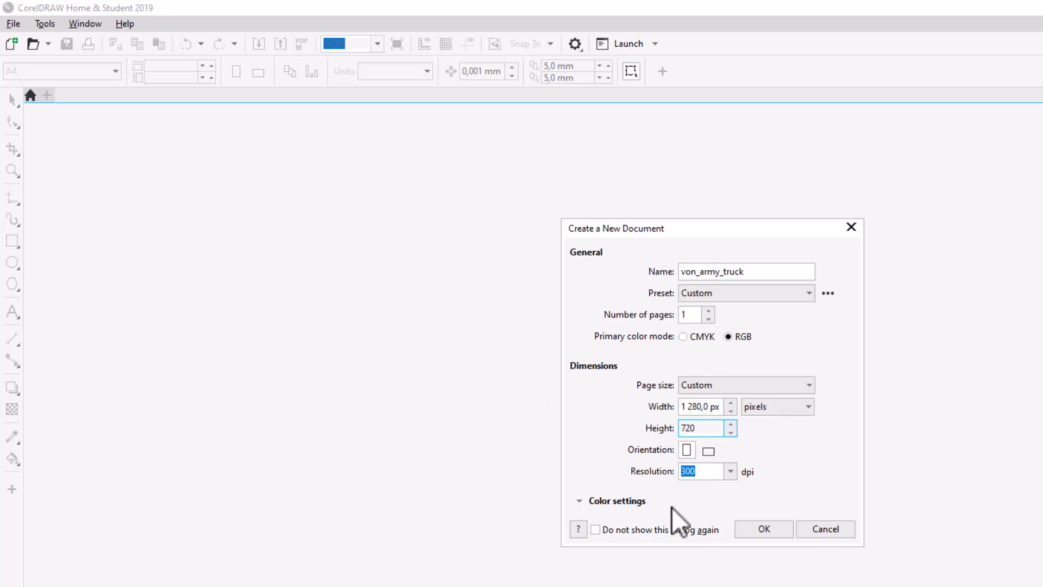
- Set the resolution to 96 dpi, re-enter the page size as 1280 by 720 px, and create the document
click(730, 472)
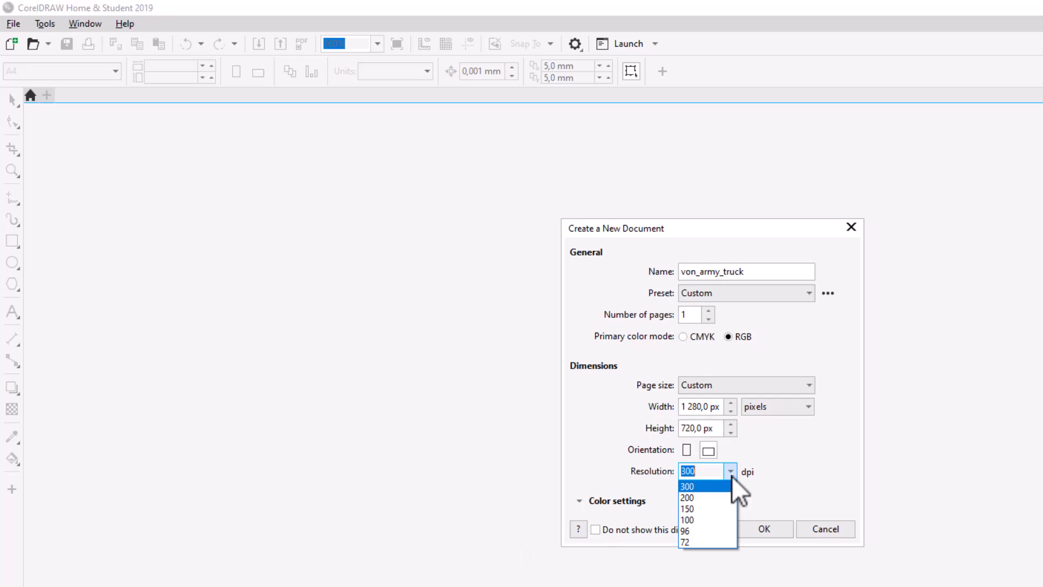
click(722, 532)
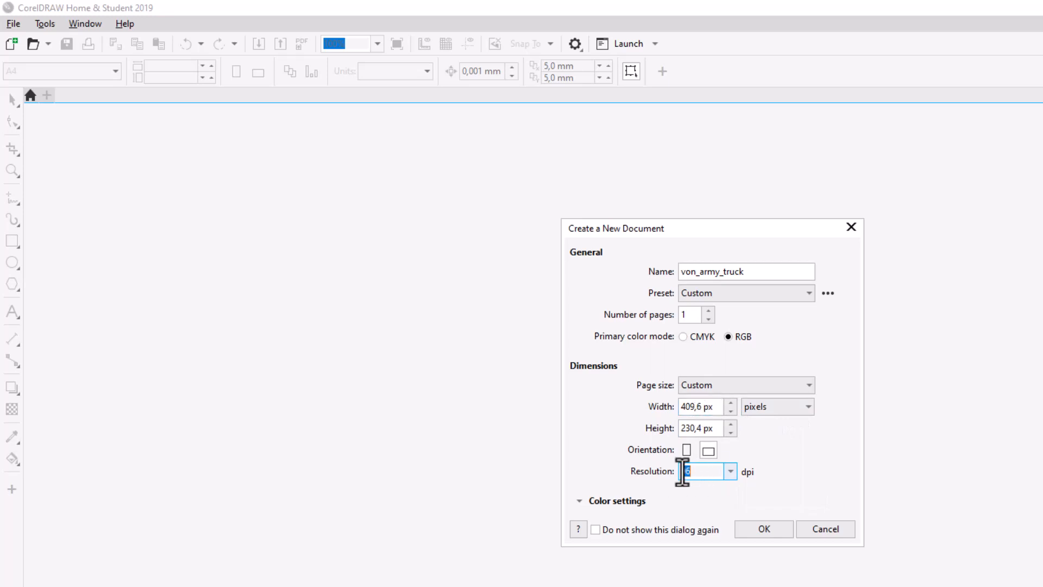
double_click(701, 409)
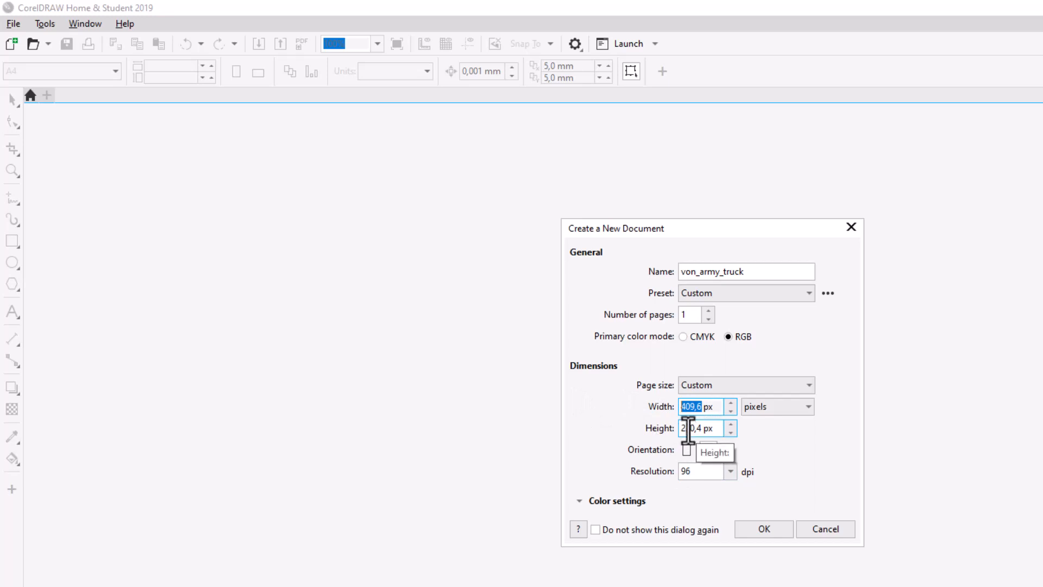
text(1280)
key(Tab)
key(Tab)
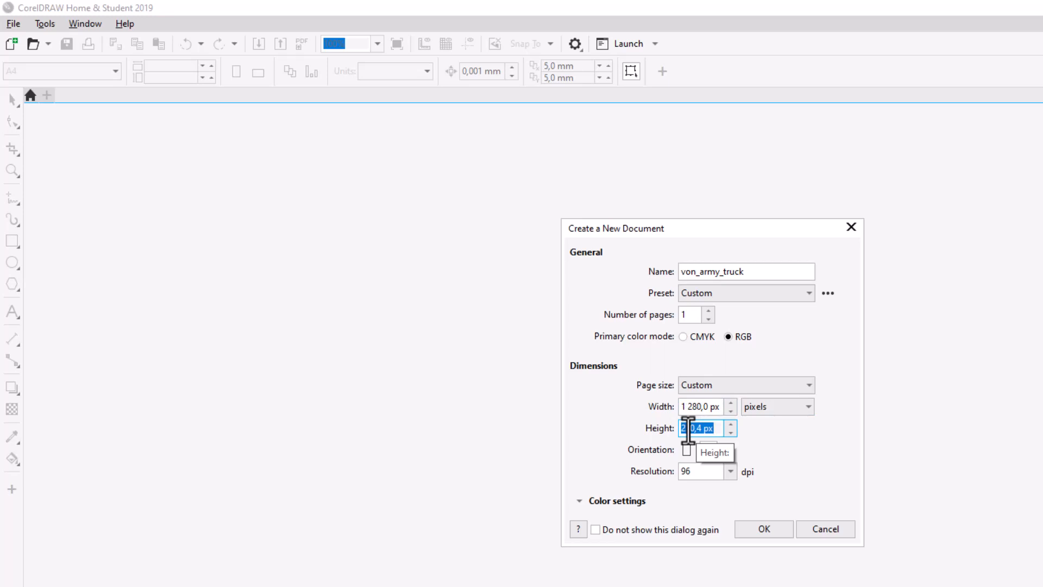
text(720)
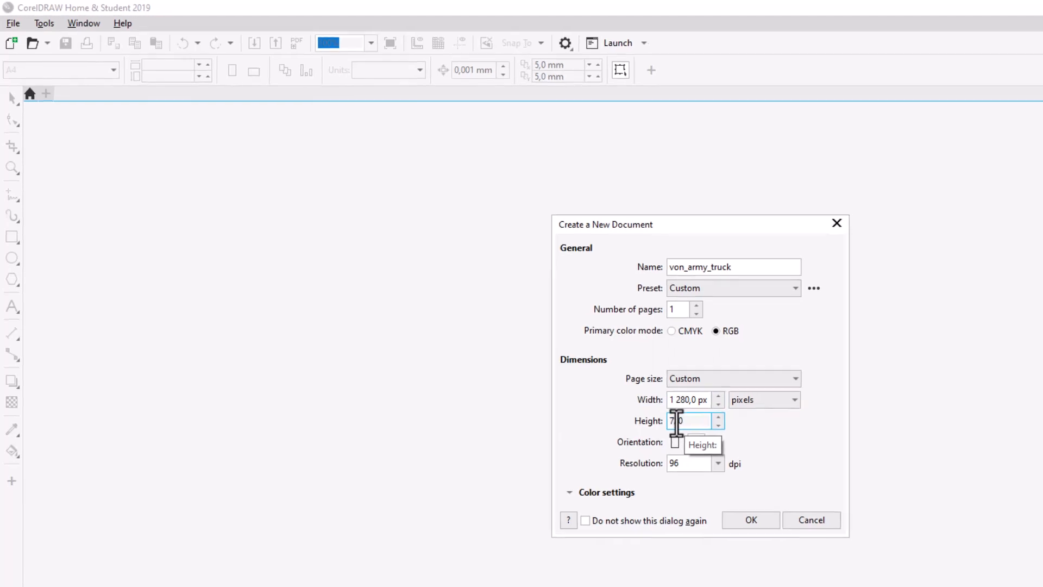
click(751, 520)
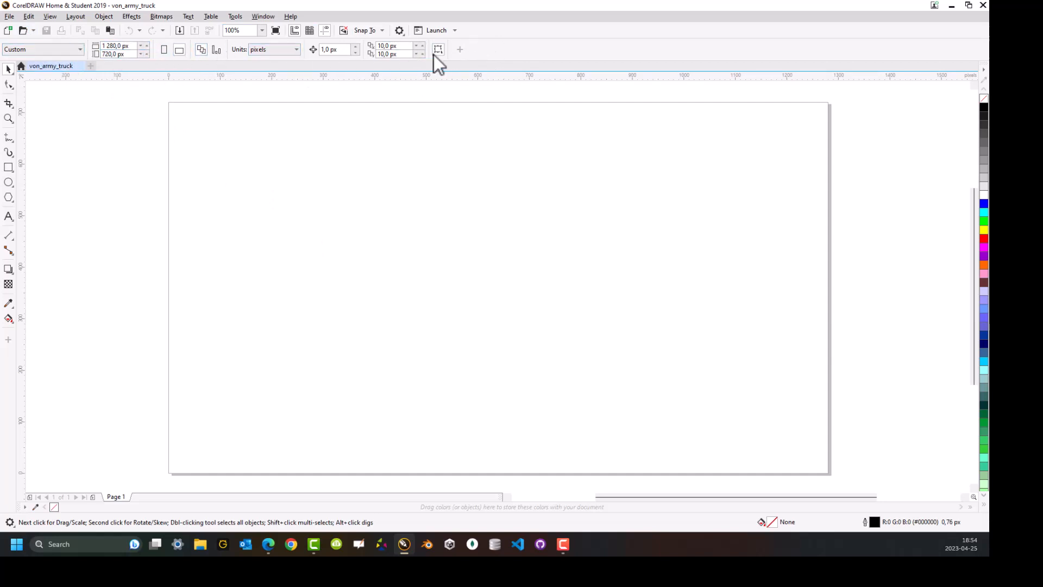
- Show the Transform, Align and Distribute, and Step and Repeat dockers beside the page
click(266, 18)
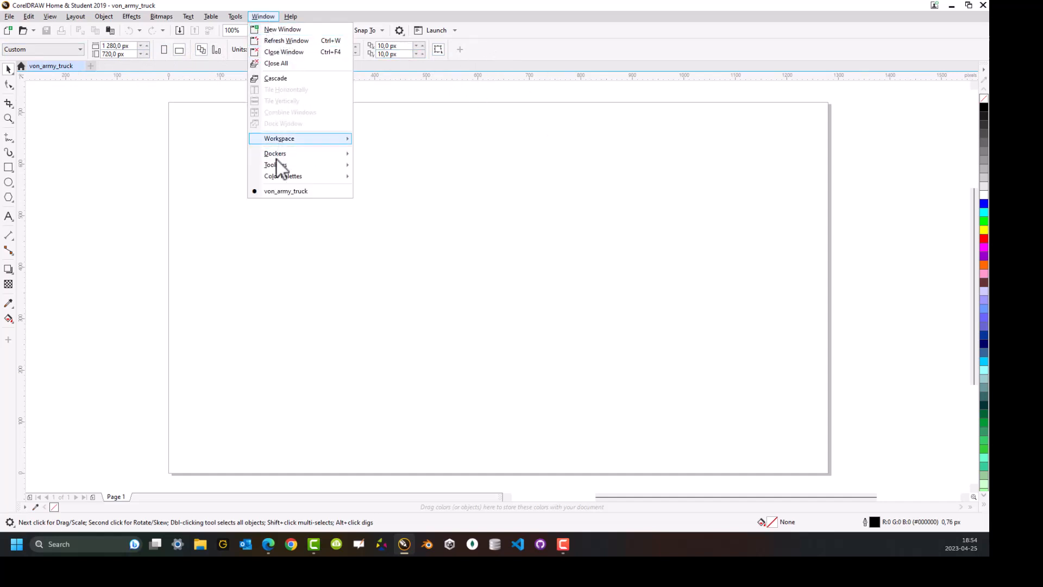
mouse_move(276, 156)
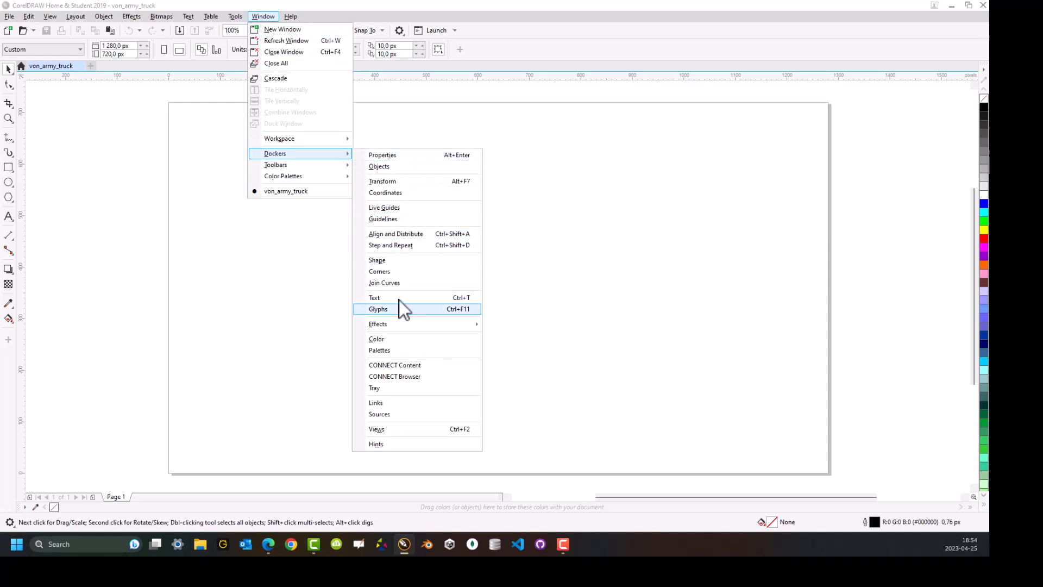
click(399, 181)
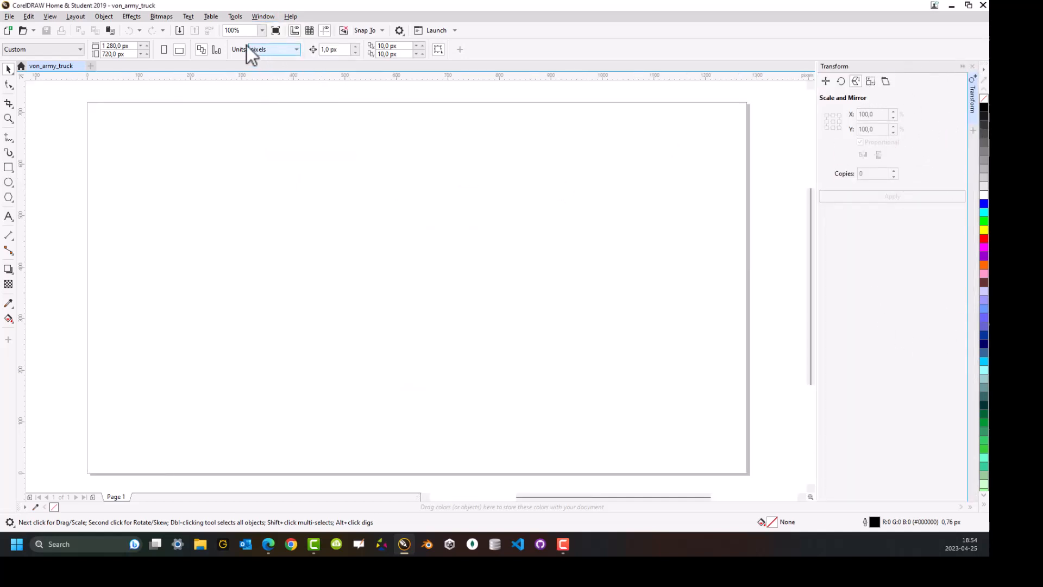
click(261, 16)
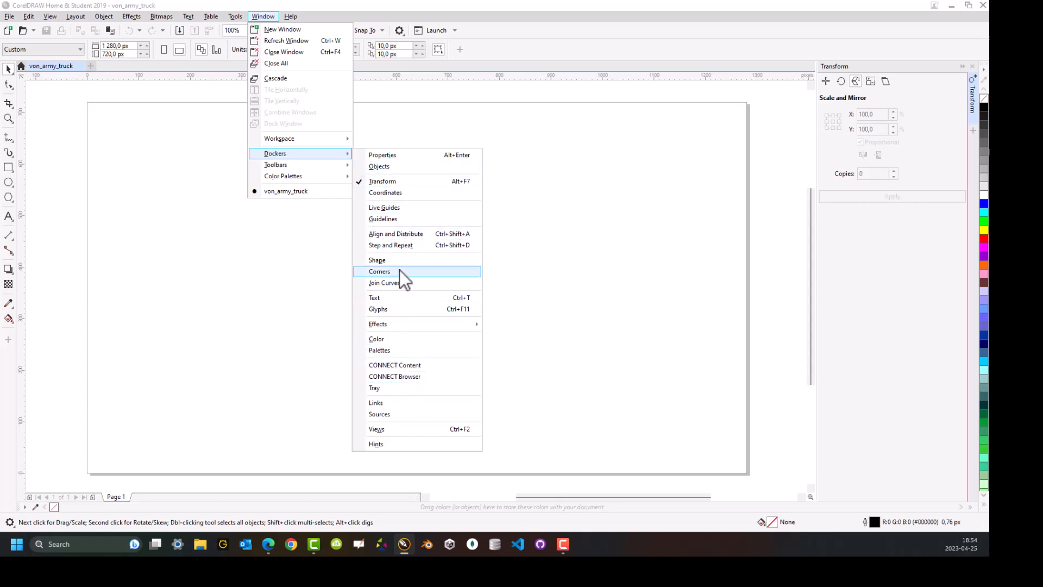
click(403, 233)
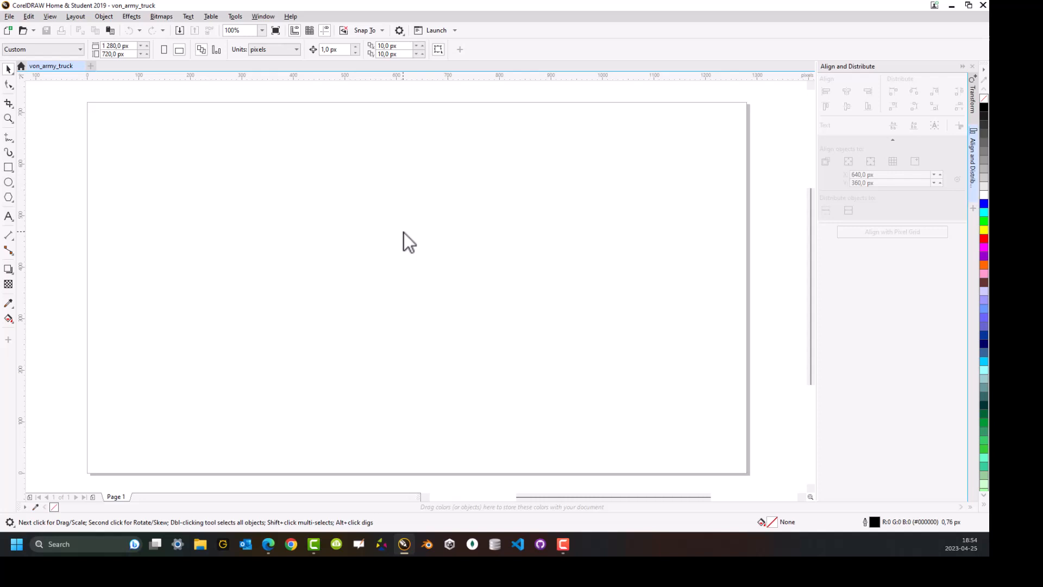
click(259, 17)
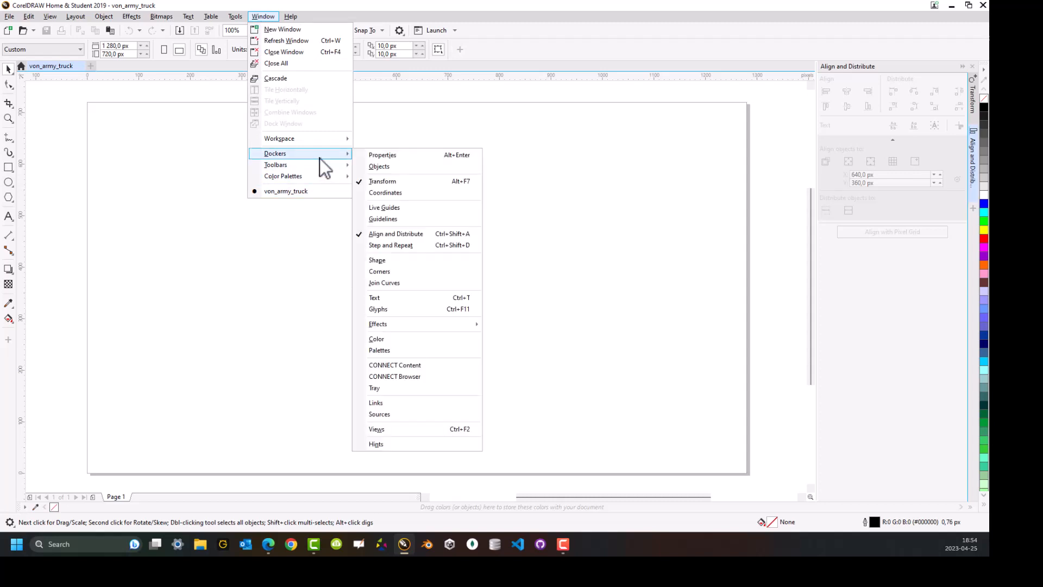
click(423, 248)
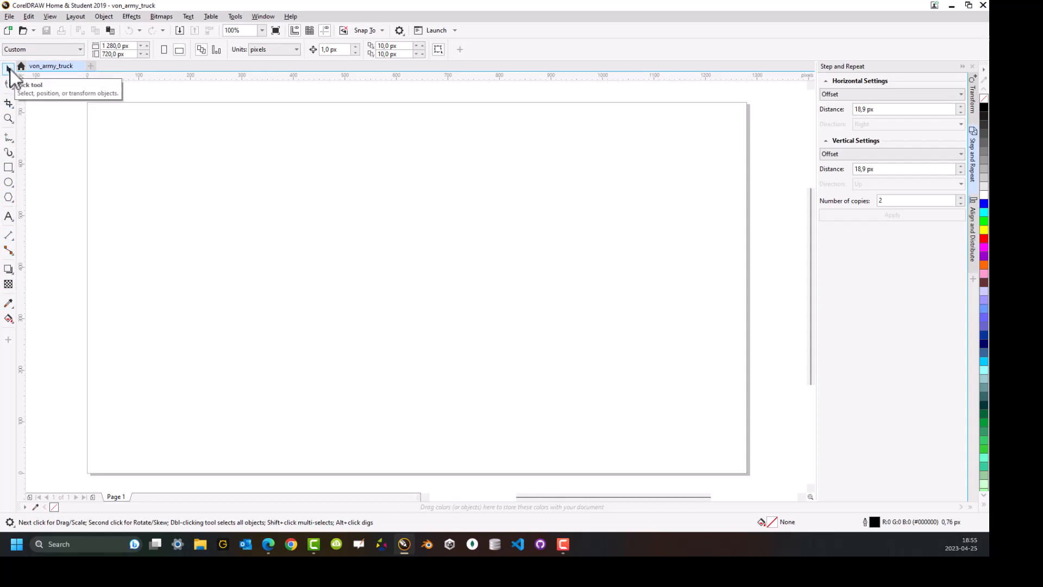
- Draw a square about 83 px wide in the page's upper-left area with the Rectangle tool
click(8, 167)
mouse_move(158, 167)
mouse_down()
mouse_move(233, 236)
mouse_move(313, 278)
mouse_move(215, 203)
mouse_move(367, 245)
mouse_move(230, 191)
mouse_move(244, 211)
mouse_up()
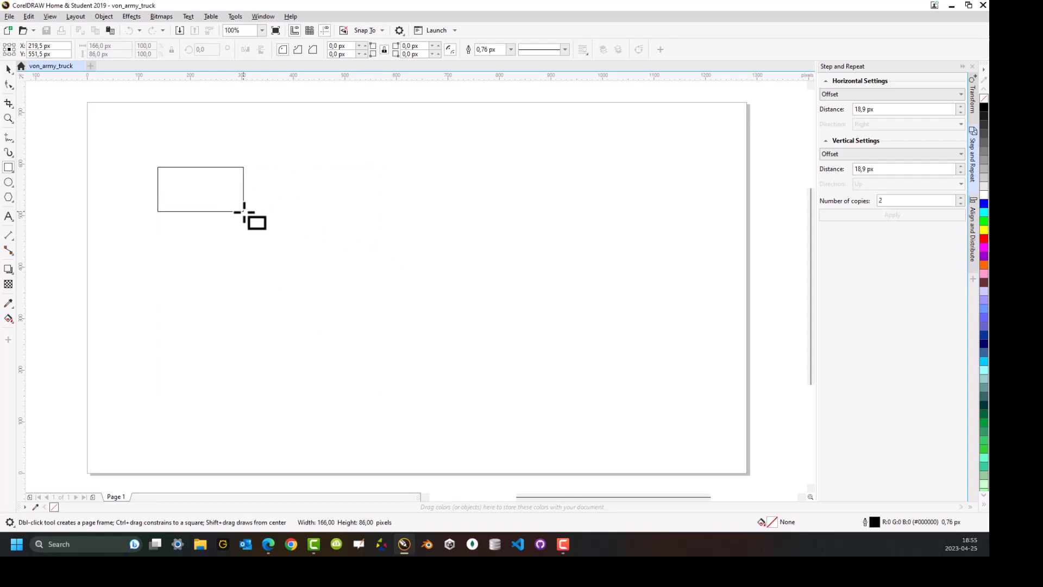
mouse_move(244, 211)
mouse_down()
mouse_move(315, 291)
mouse_move(218, 180)
mouse_move(291, 251)
mouse_move(348, 284)
mouse_move(202, 194)
mouse_up()
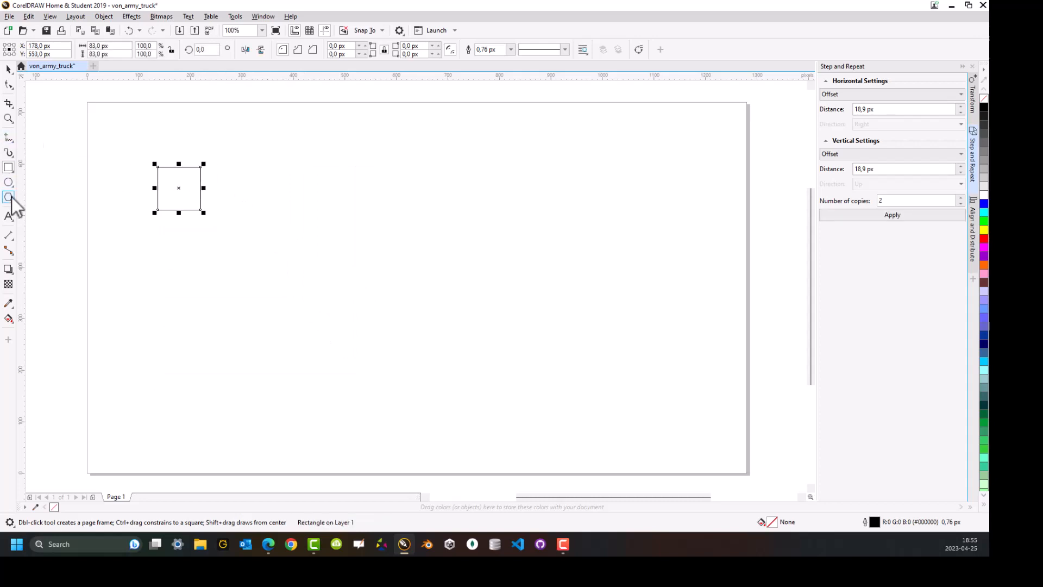
- Draw a circle about 76 px across beside the square and an ellipse about 62 by 76 px below the square
click(8, 182)
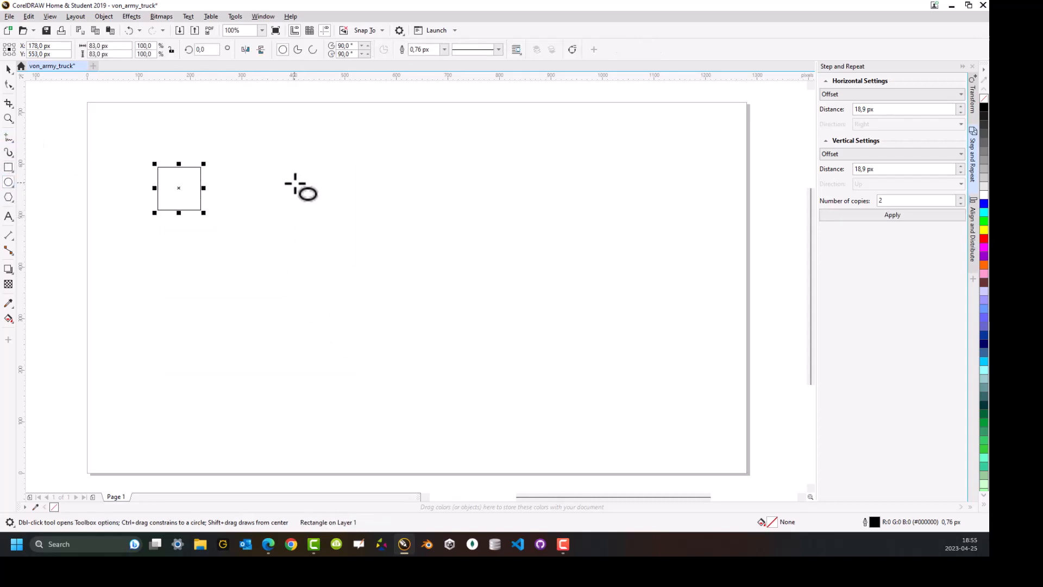
drag(295, 183, 330, 222)
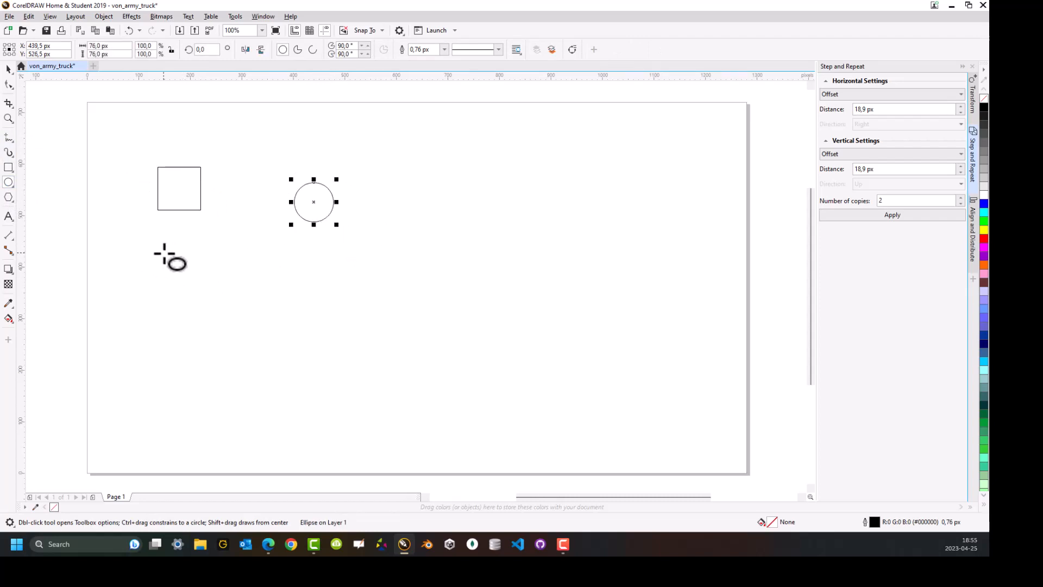
drag(163, 253, 177, 269)
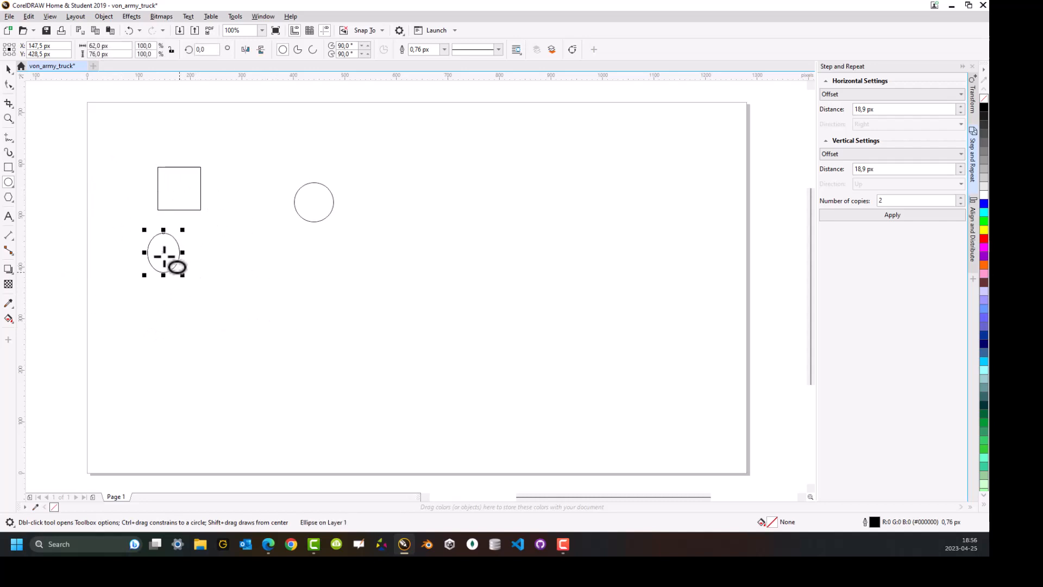
- Delete the square, the ellipse and the circle from the page
click(8, 69)
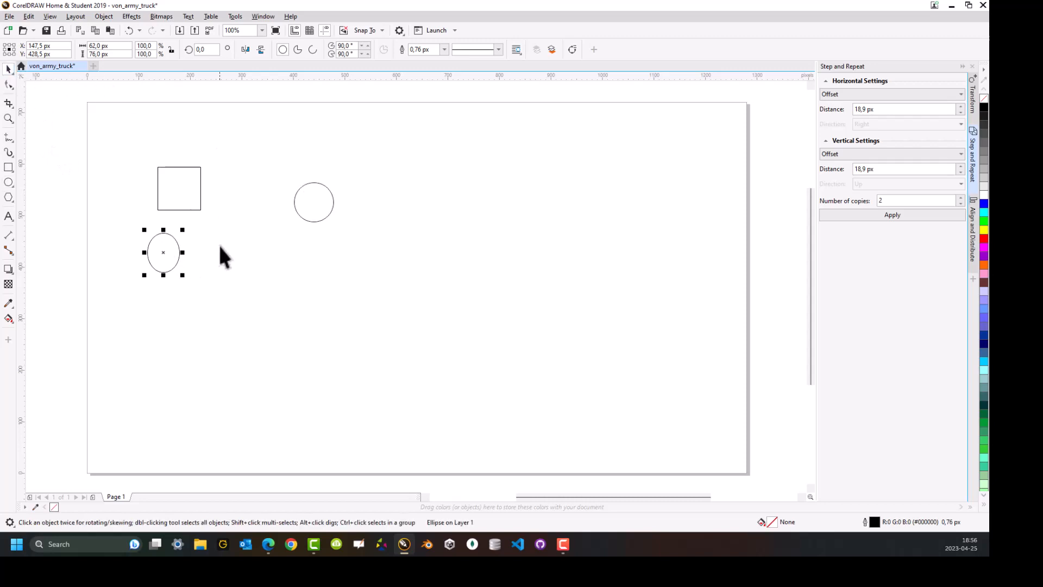
click(172, 189)
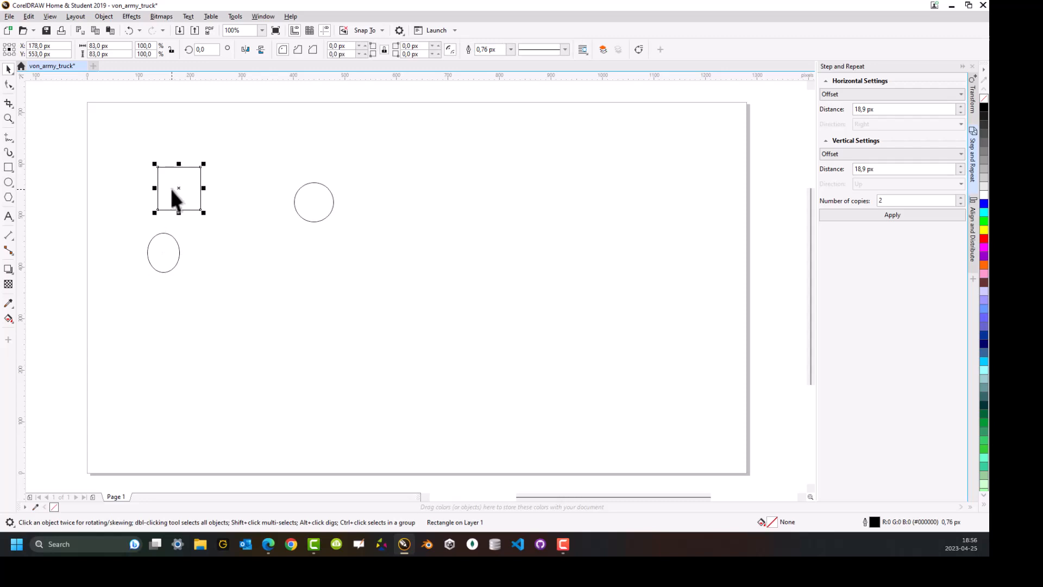
key(Delete)
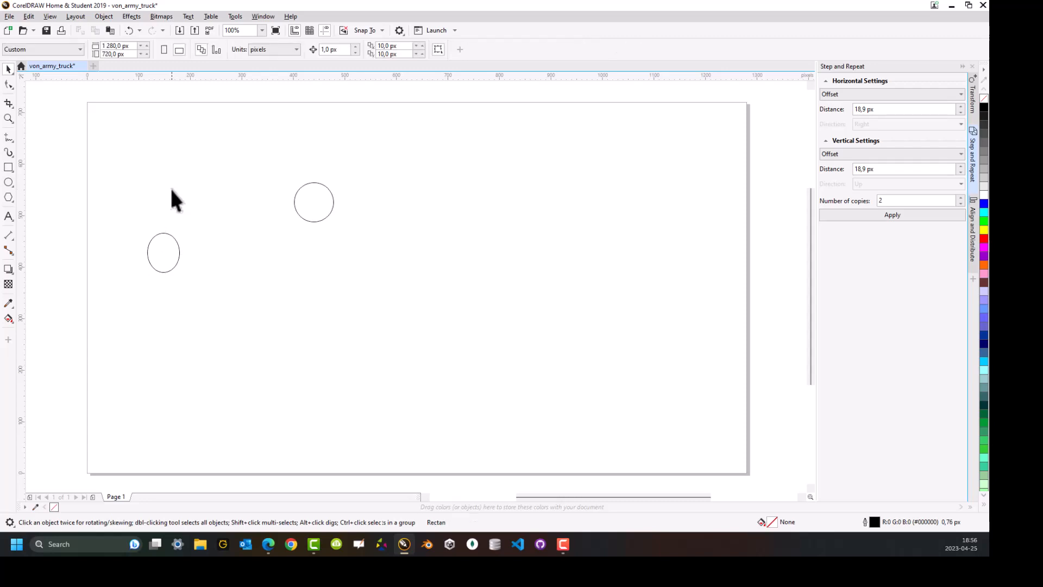
click(158, 248)
key(Delete)
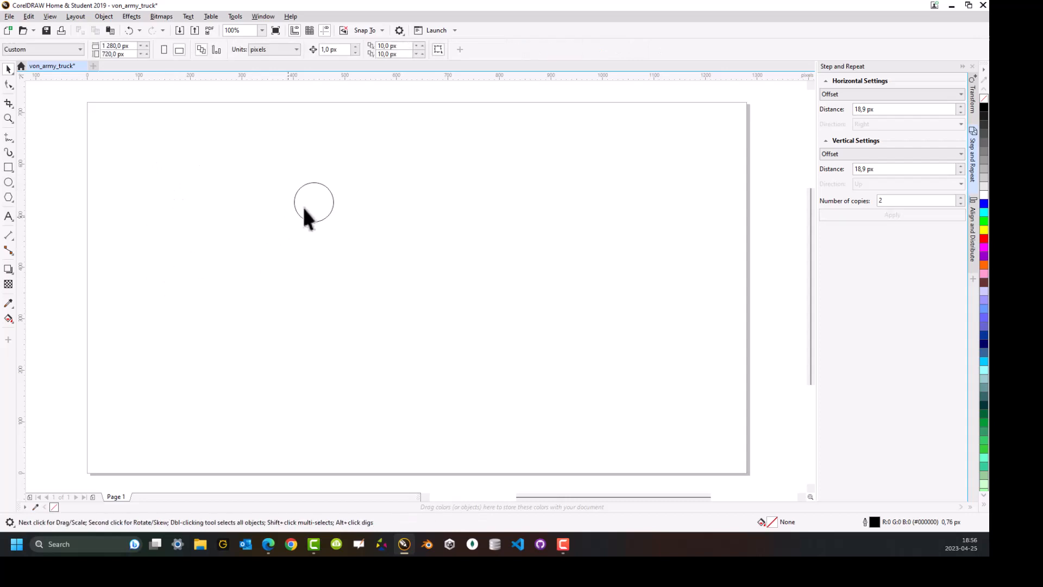
click(312, 200)
key(Delete)
- Draw a square about 97 by 97 px in the page's upper-left area and return to the Pick tool
click(6, 168)
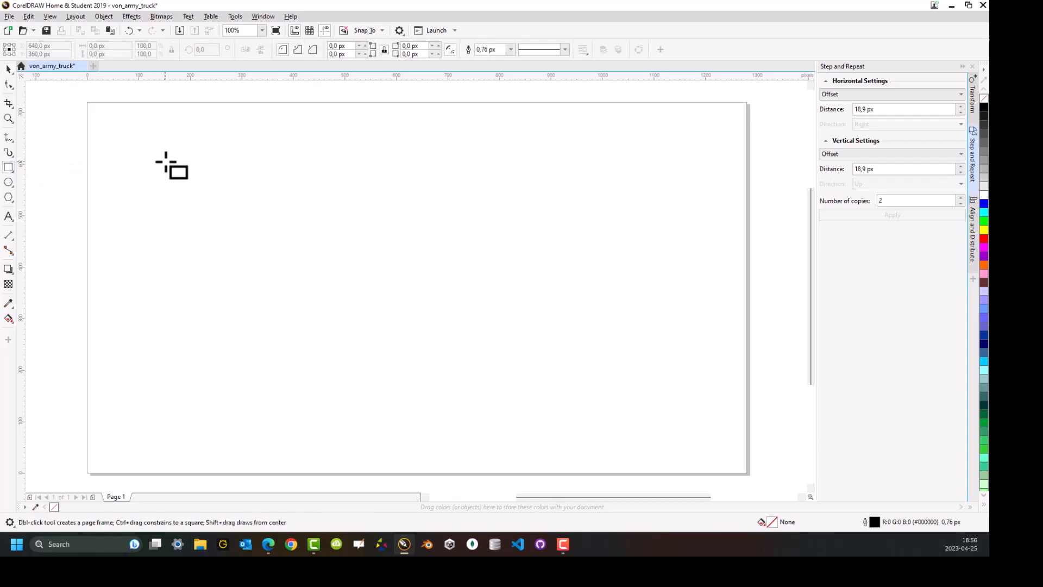
drag(165, 160, 216, 211)
click(9, 69)
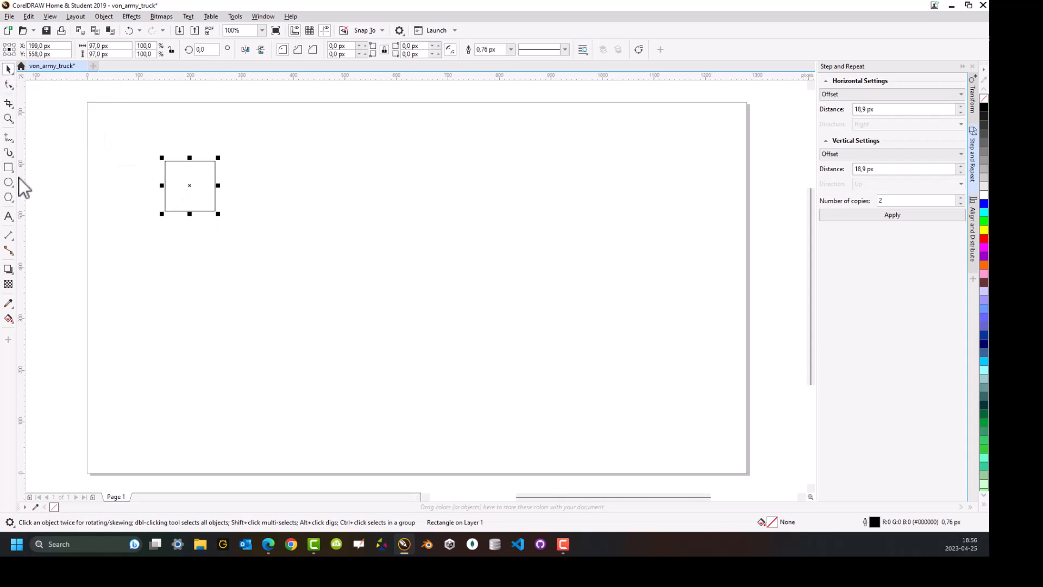
- Examine the square and its page position at several magnifications, zooming in and out with the Zoom tool
click(9, 118)
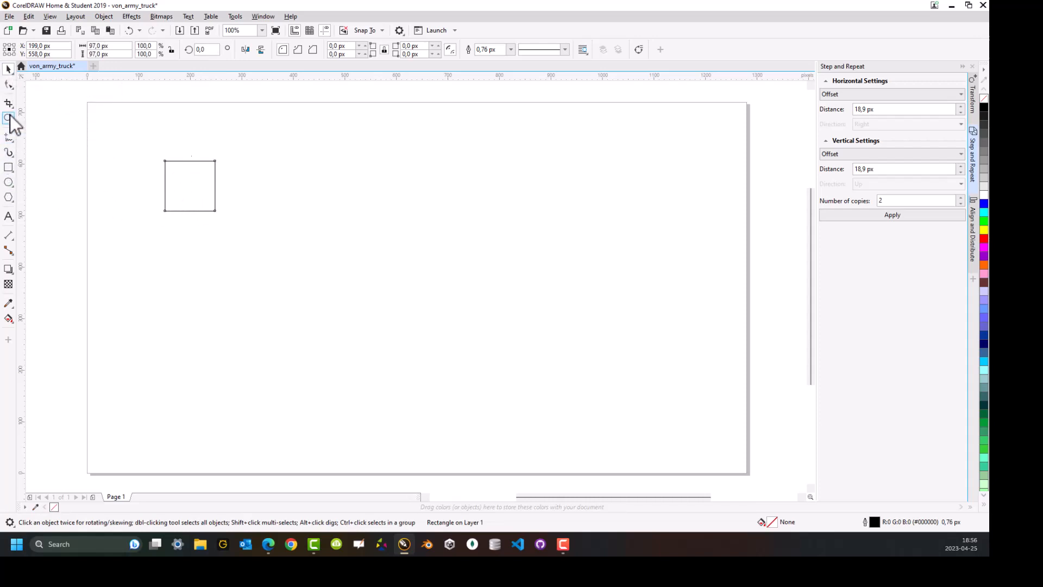
click(193, 184)
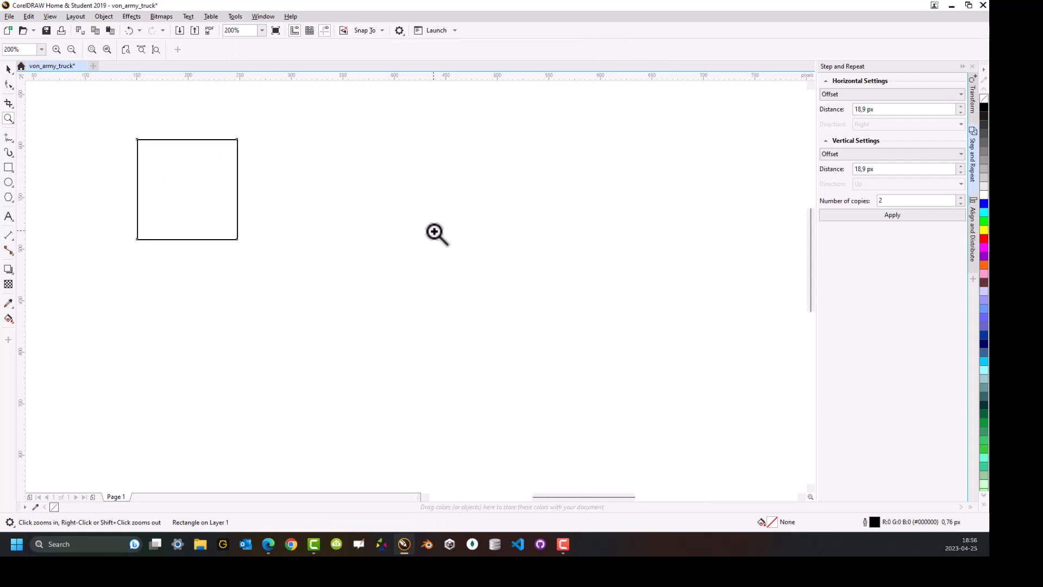
click(435, 233)
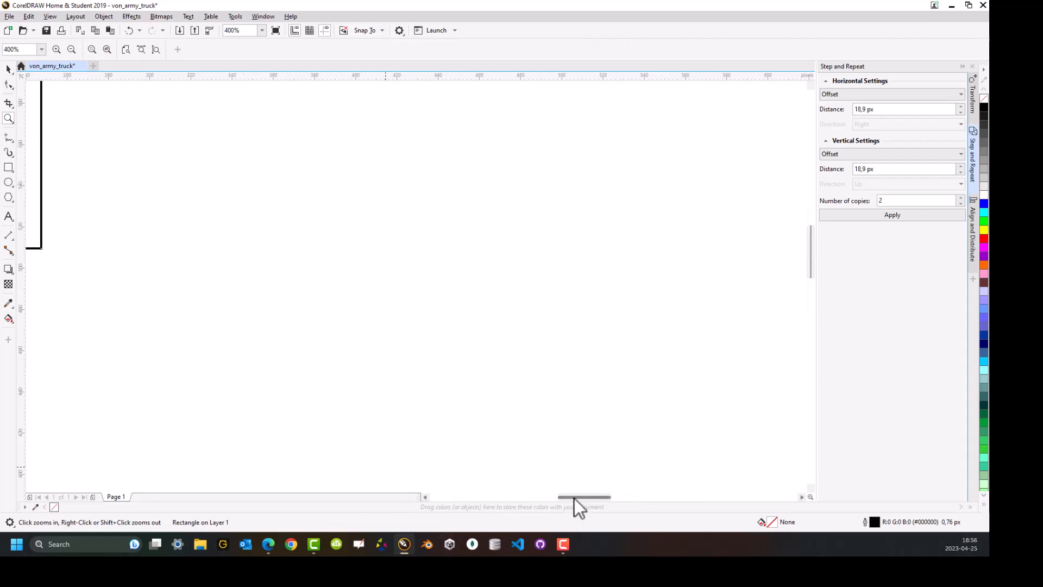
drag(574, 497, 539, 497)
click(465, 200)
shift+click(465, 199)
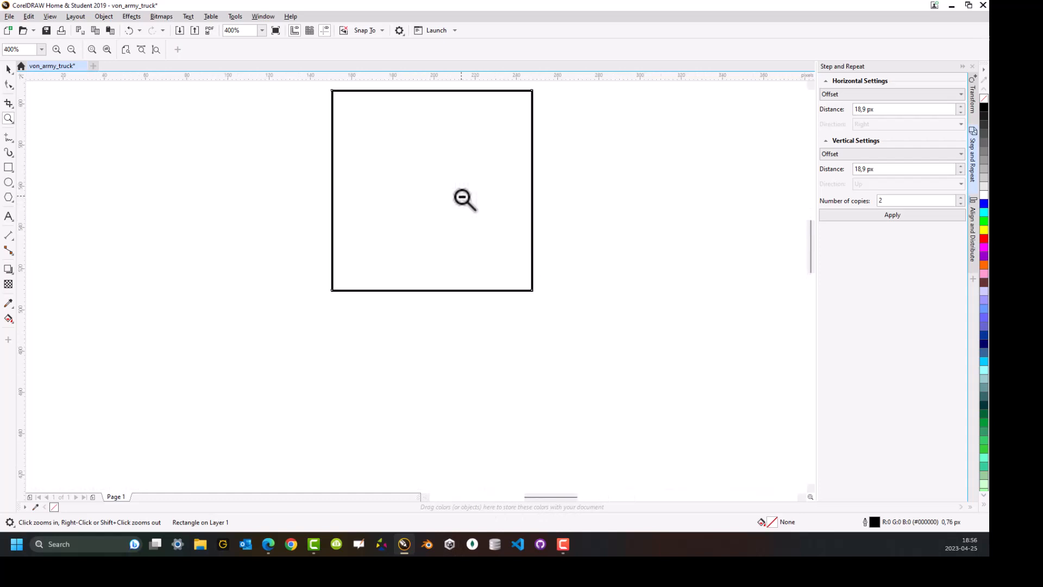
shift+click(419, 193)
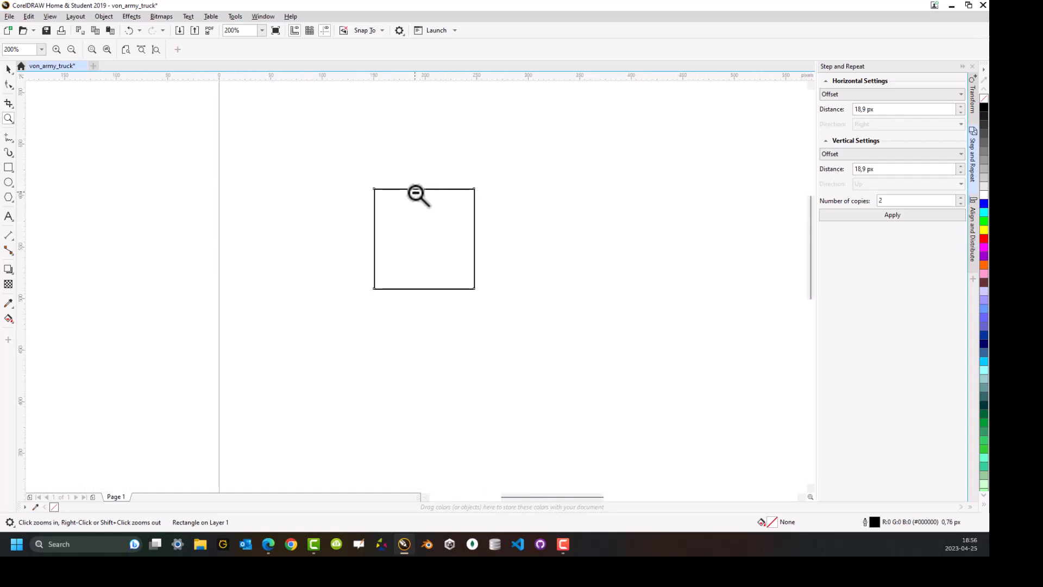
shift+click(421, 274)
shift+click(421, 274)
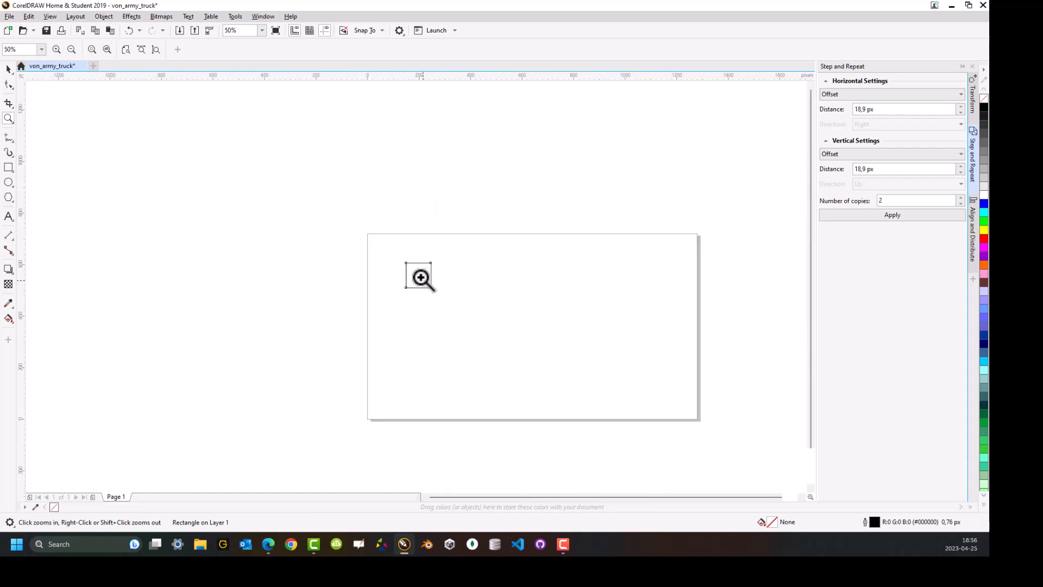
click(421, 274)
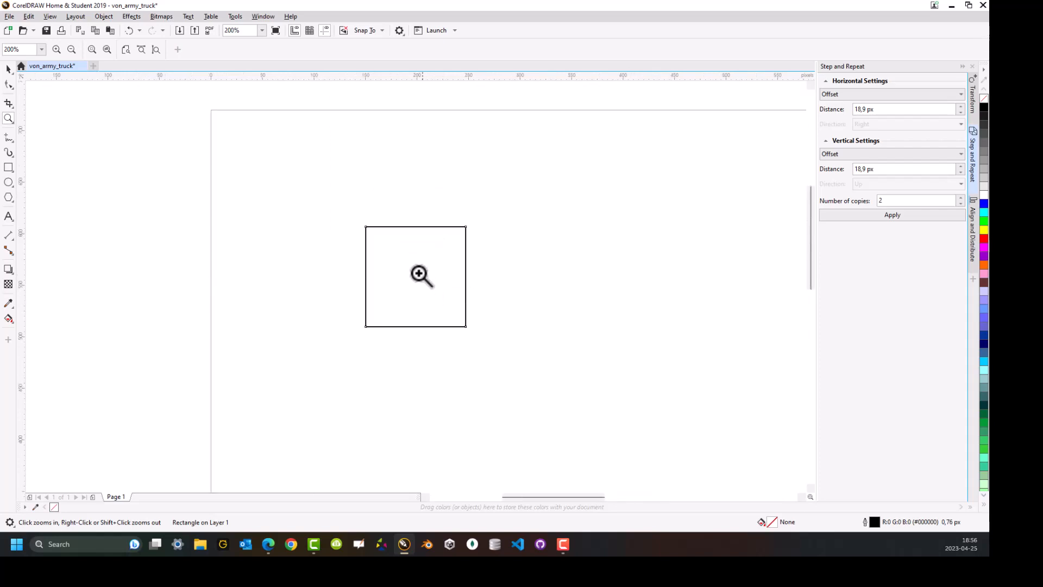
double_click(422, 275)
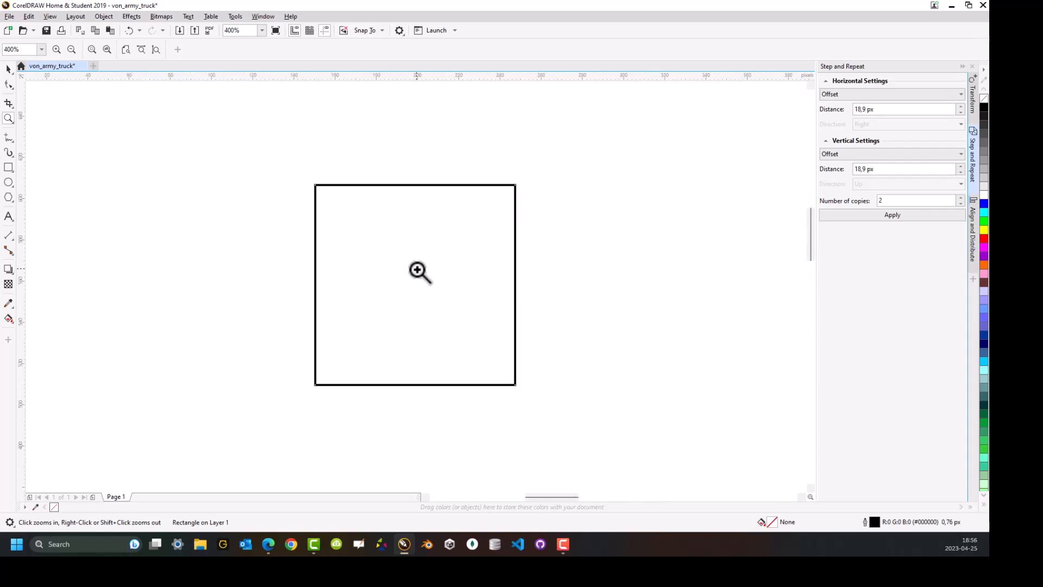
- Review the preset zoom levels, fit the view to the selected square, and zoom back out to 200%
click(42, 49)
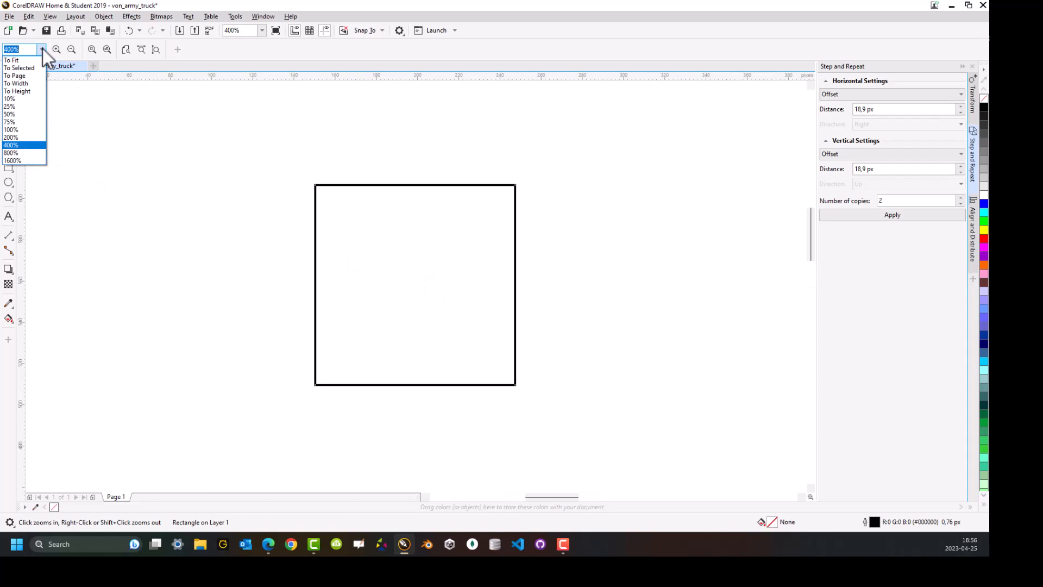
click(262, 284)
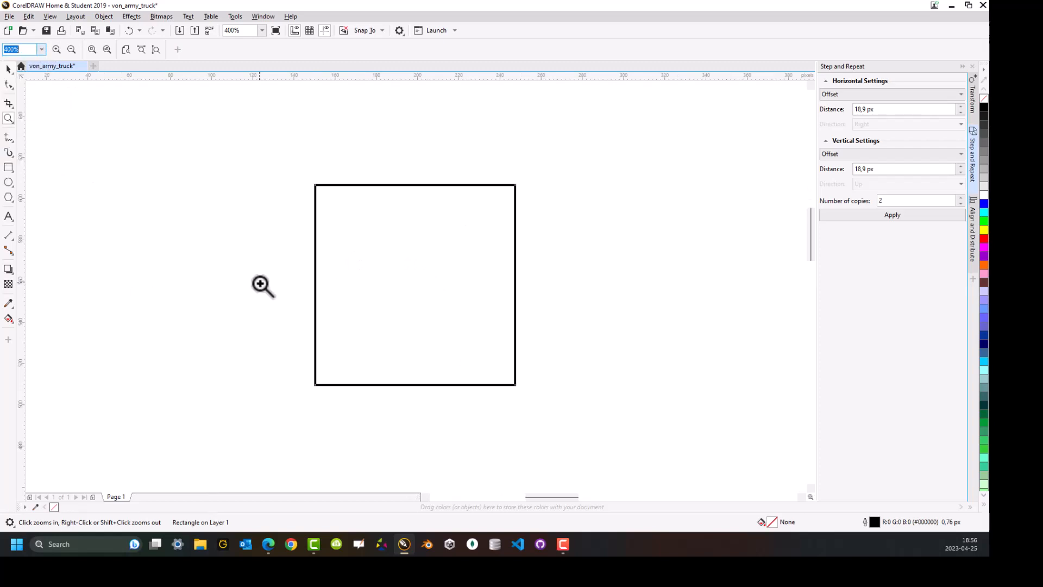
shift+click(429, 298)
click(42, 48)
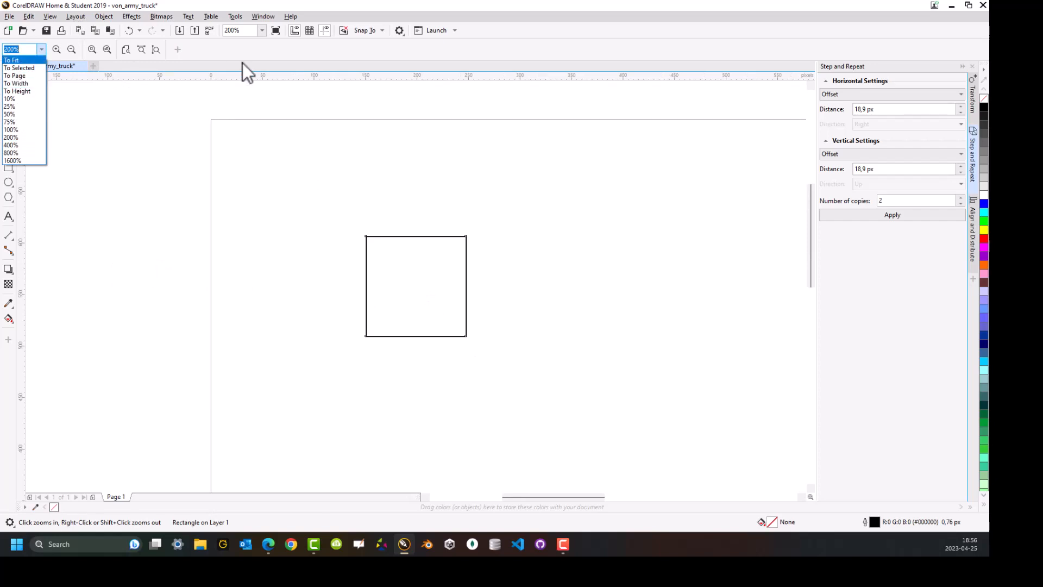
click(257, 32)
click(262, 30)
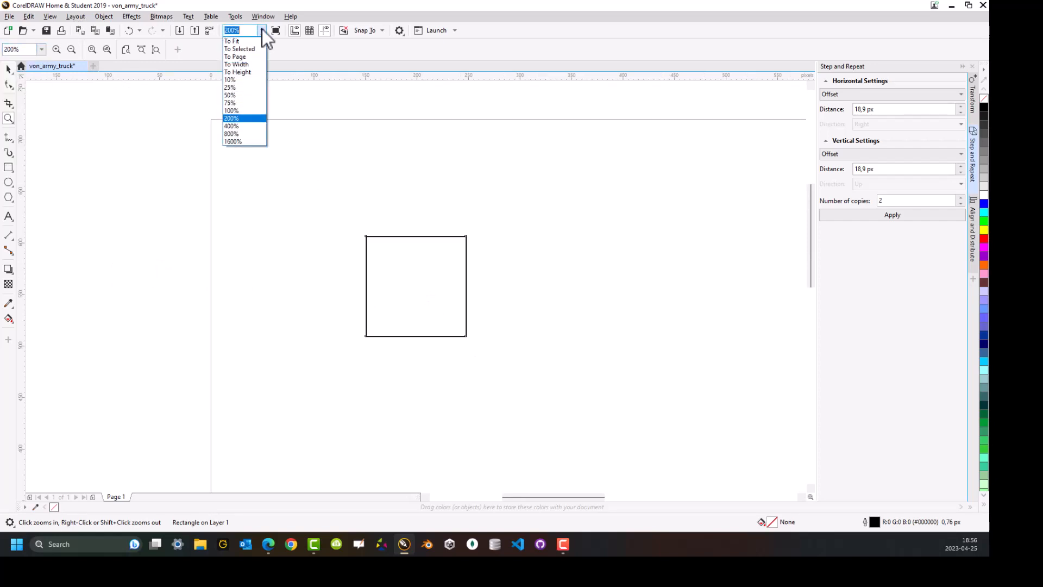
click(237, 48)
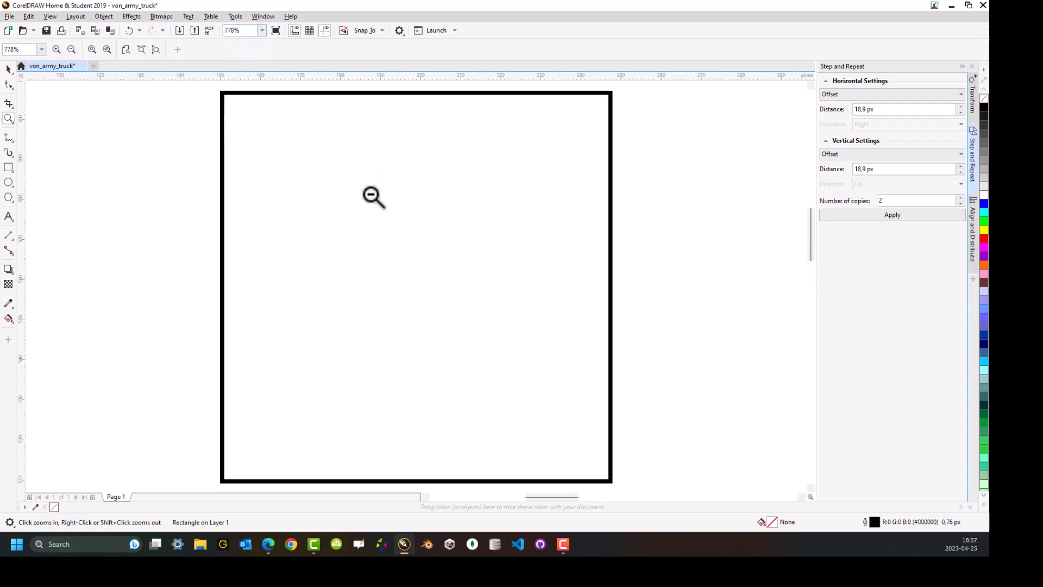
shift+click(373, 197)
shift+click(463, 296)
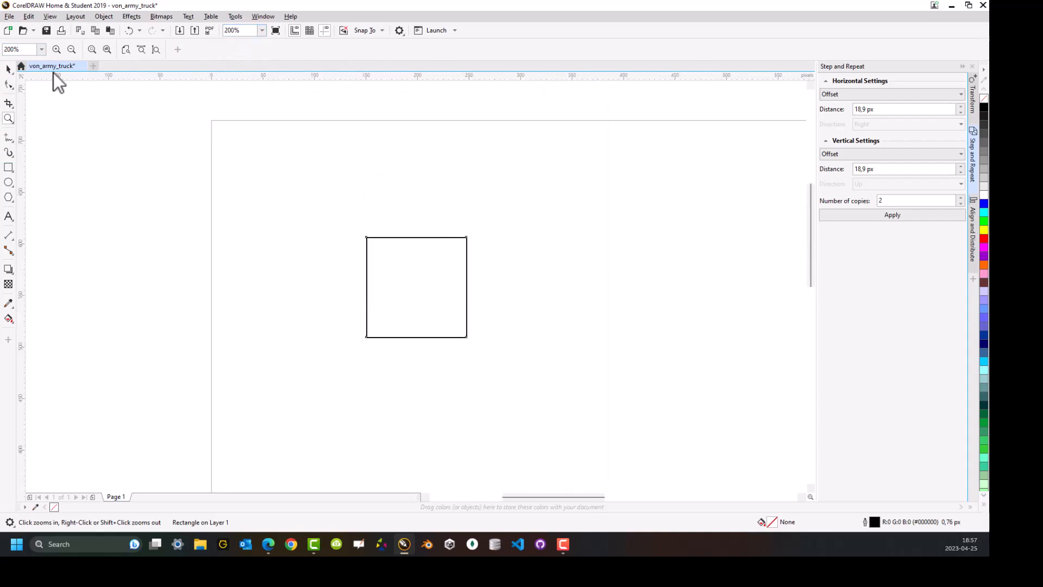
- Draw a five-sided polygon about 93 by 89 px above and to the left of the square
click(8, 69)
click(409, 273)
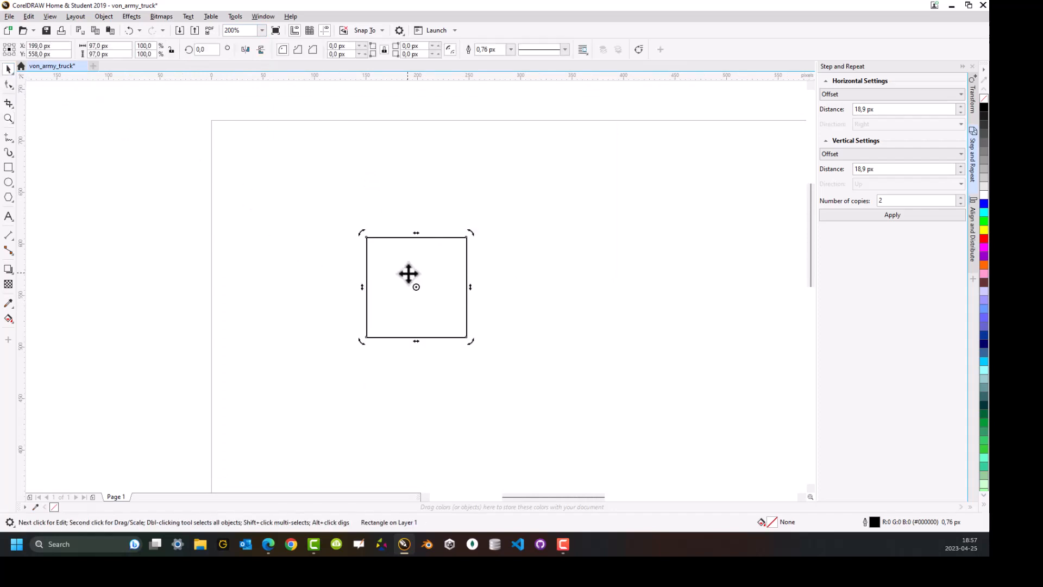
click(7, 198)
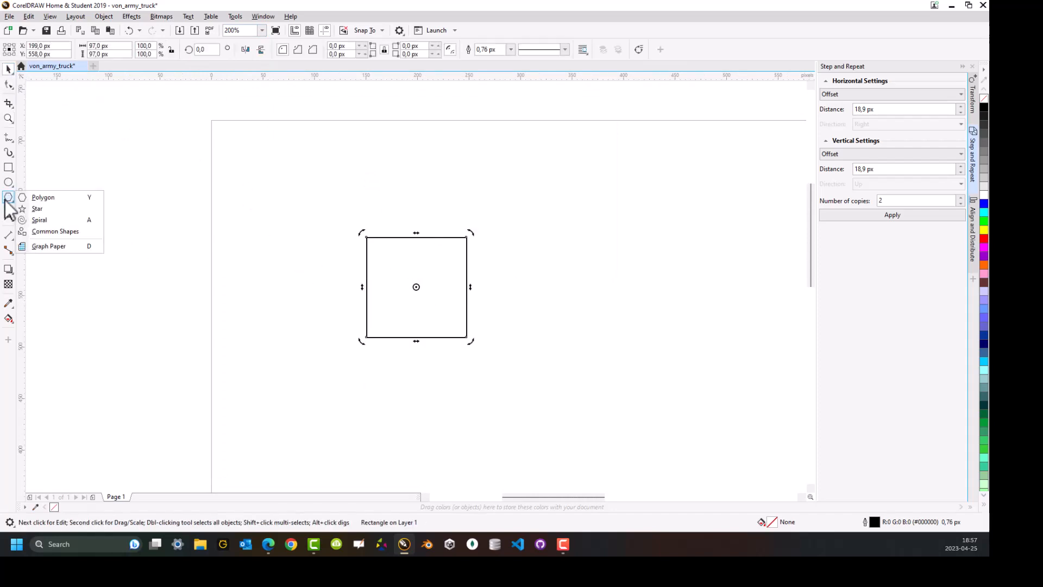
click(38, 197)
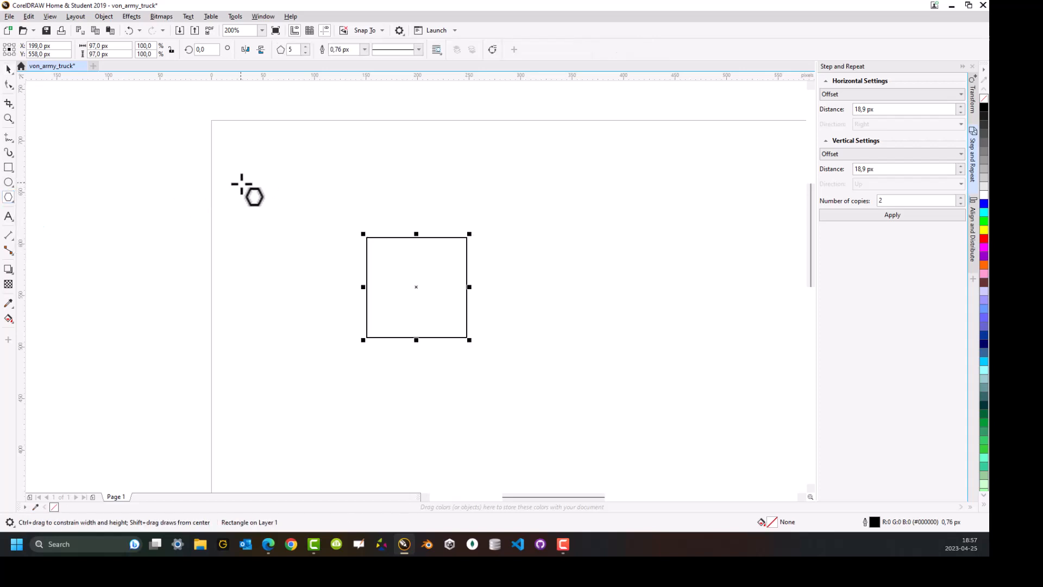
drag(241, 184, 341, 242)
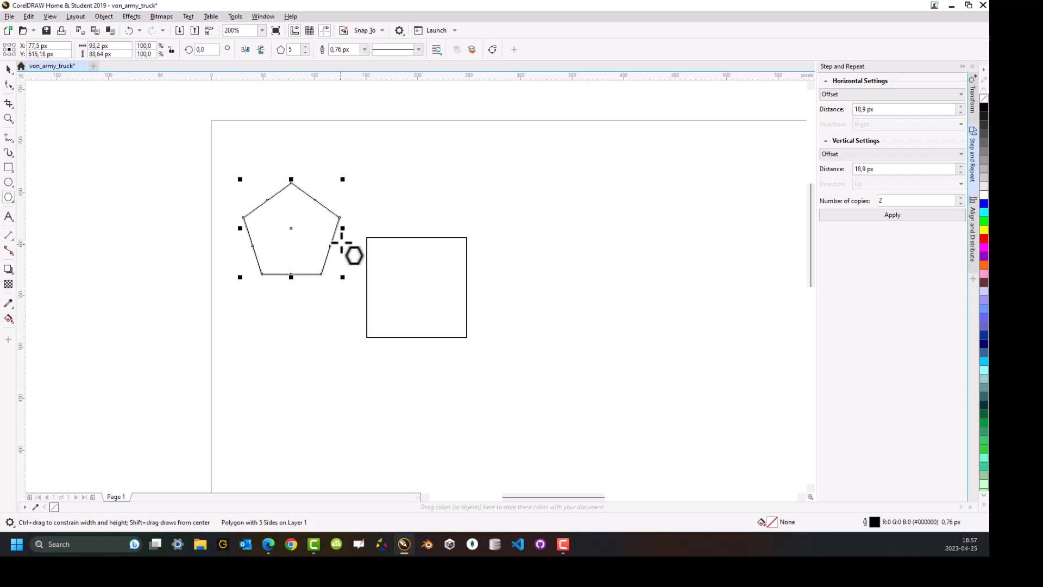
- Reduce the polygon's number of sides to 3 to make a triangle, and return to the Pick tool
click(363, 53)
click(361, 51)
click(306, 53)
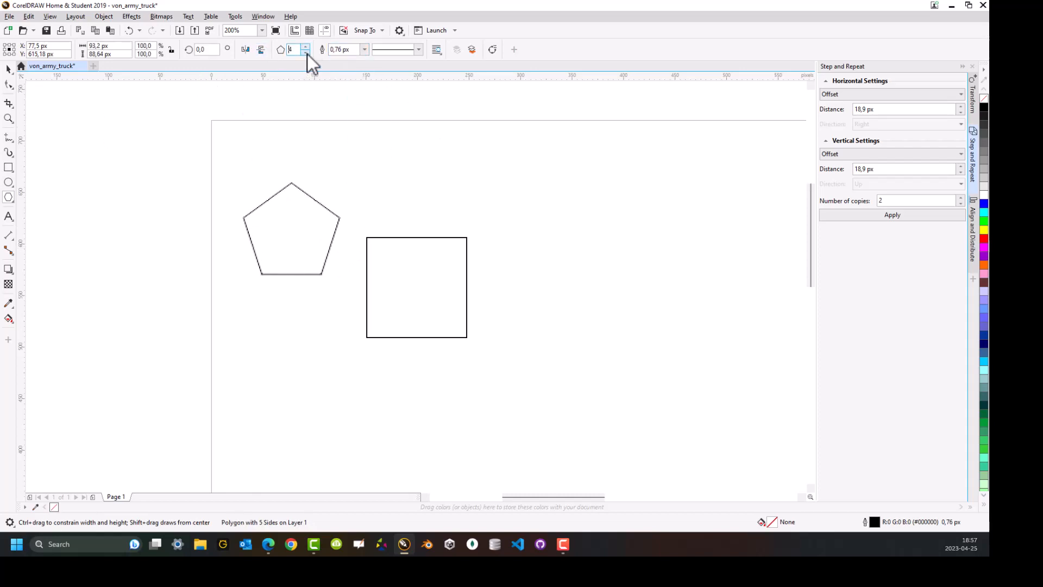
click(306, 53)
click(9, 69)
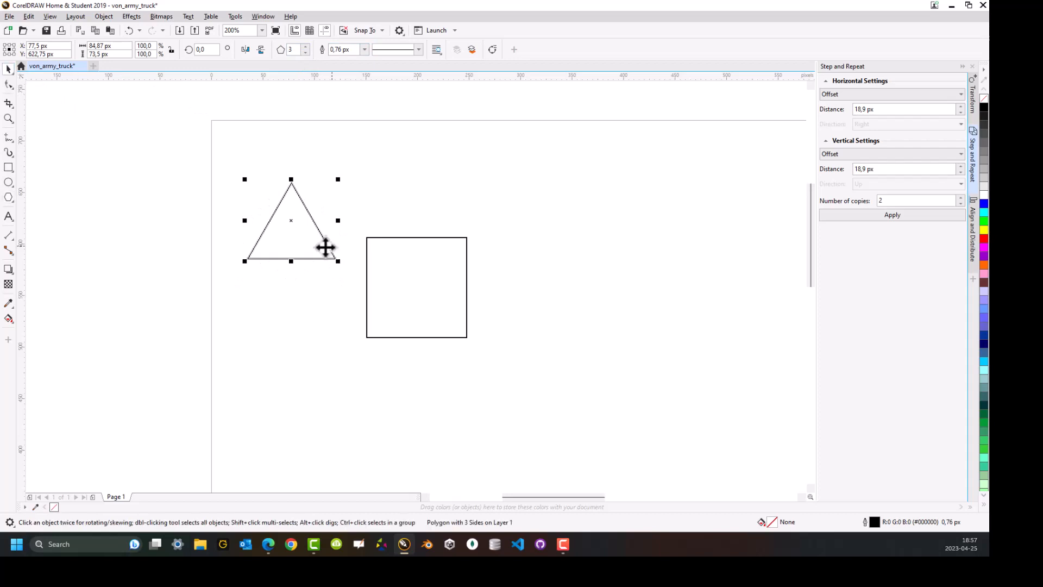
- Switch the view quality to Enhanced and clear the selection
click(50, 17)
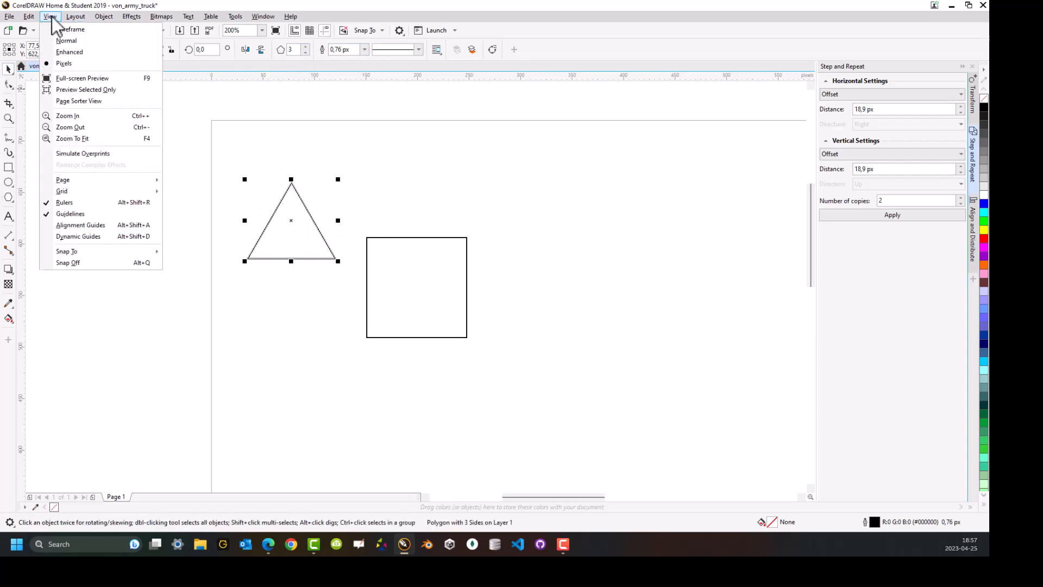
click(70, 51)
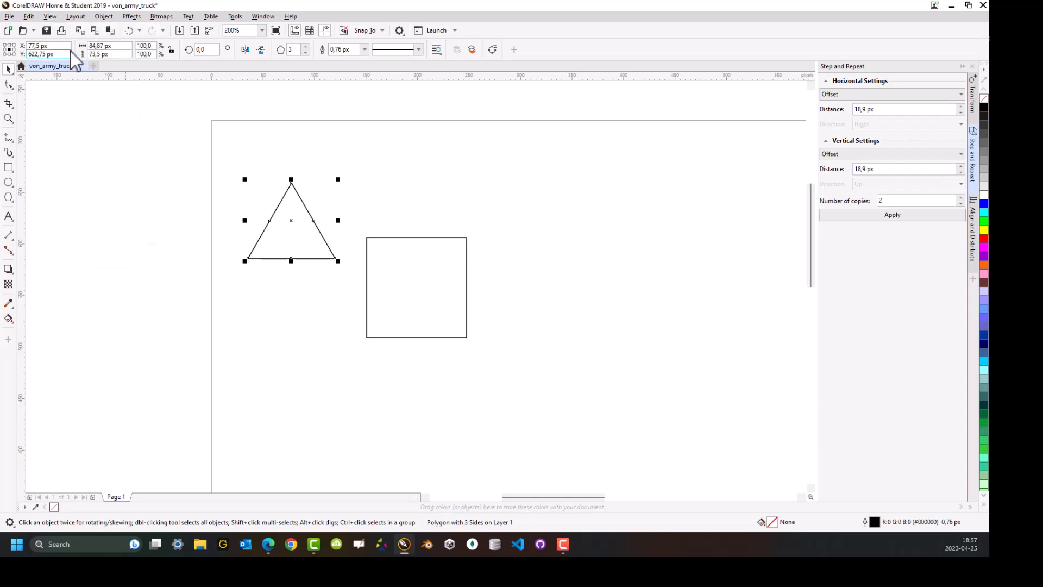
click(50, 16)
click(50, 16)
click(328, 301)
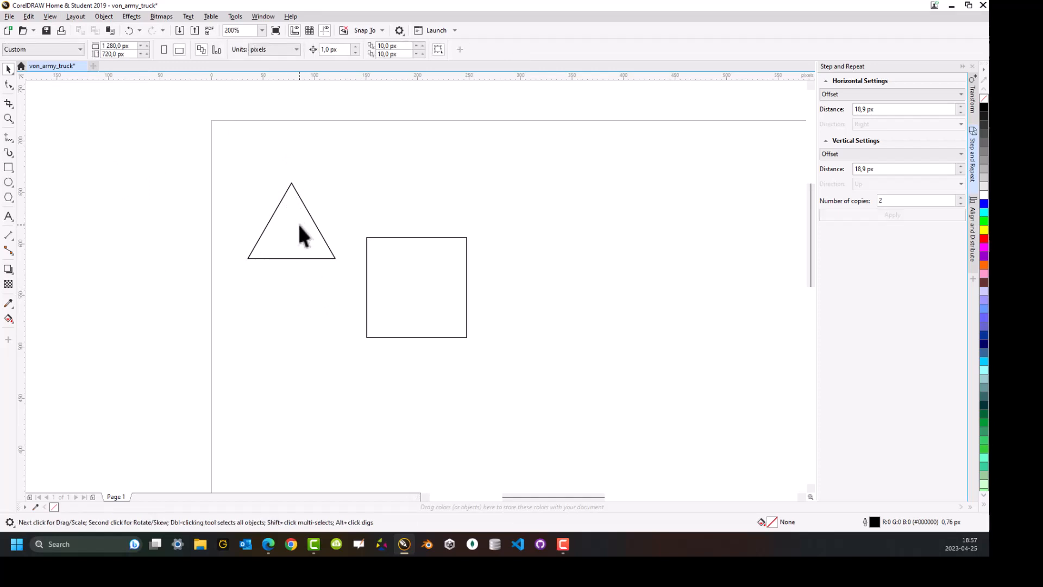
- Select the square and set the X position of its centre to 10 px
click(299, 224)
click(400, 272)
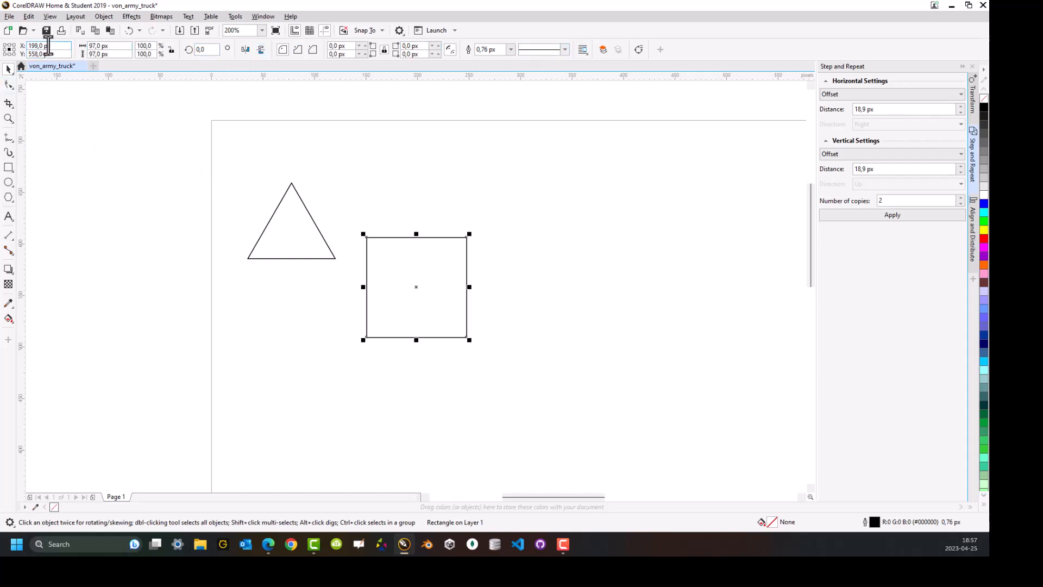
mouse_move(44, 45)
mouse_down()
mouse_move(1, 45)
mouse_move(27, 46)
mouse_up()
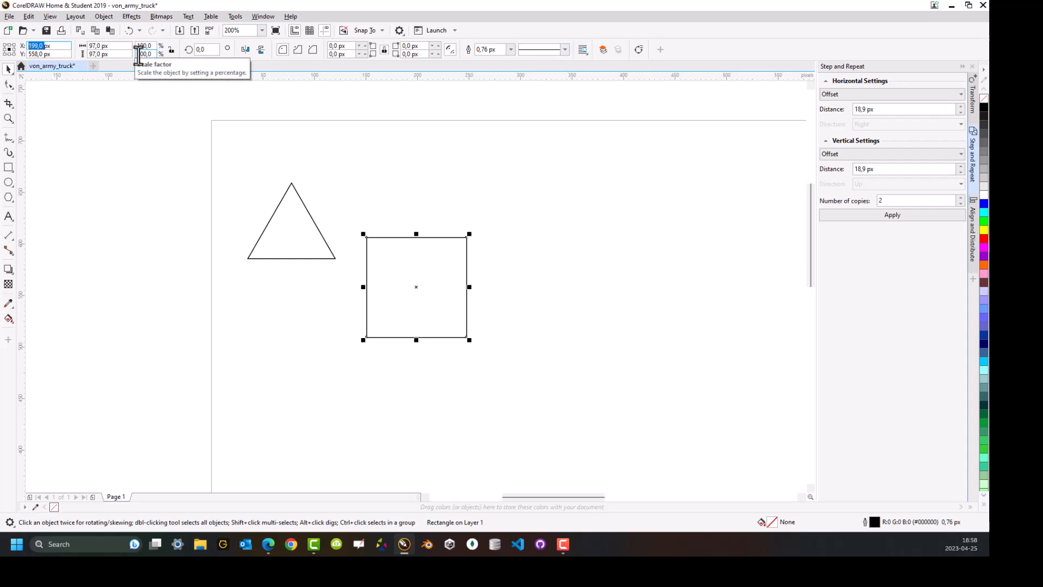
text(10)
key(Return)
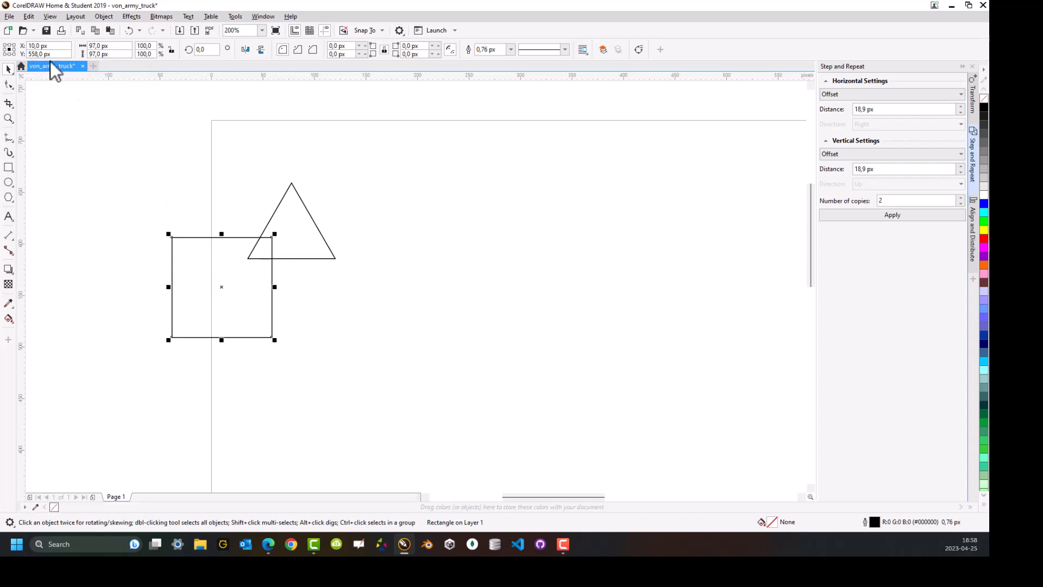
- Use the square's top-left corner as its reference point and set its X position to 10 px
click(5, 45)
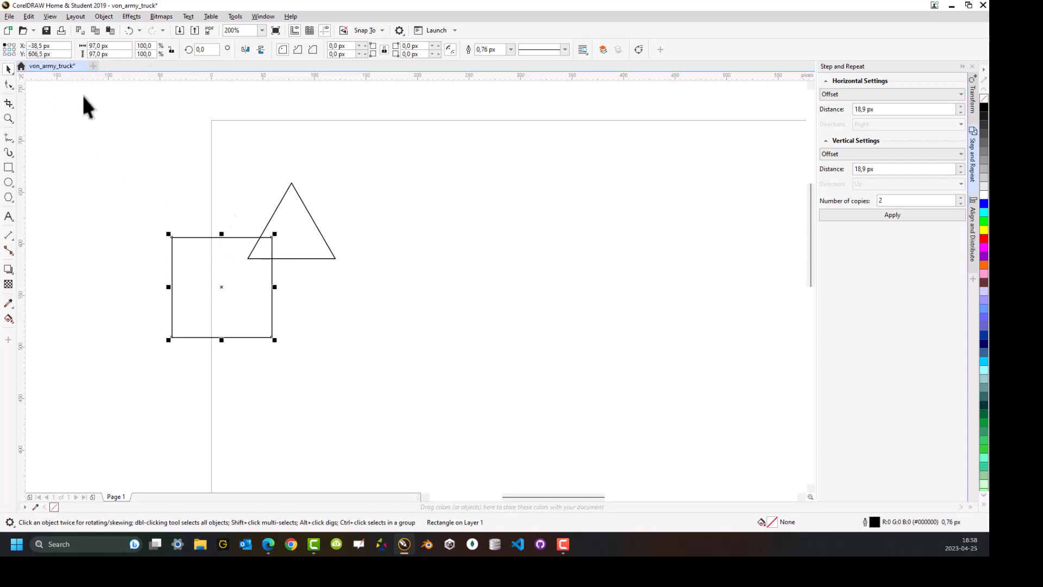
double_click(38, 45)
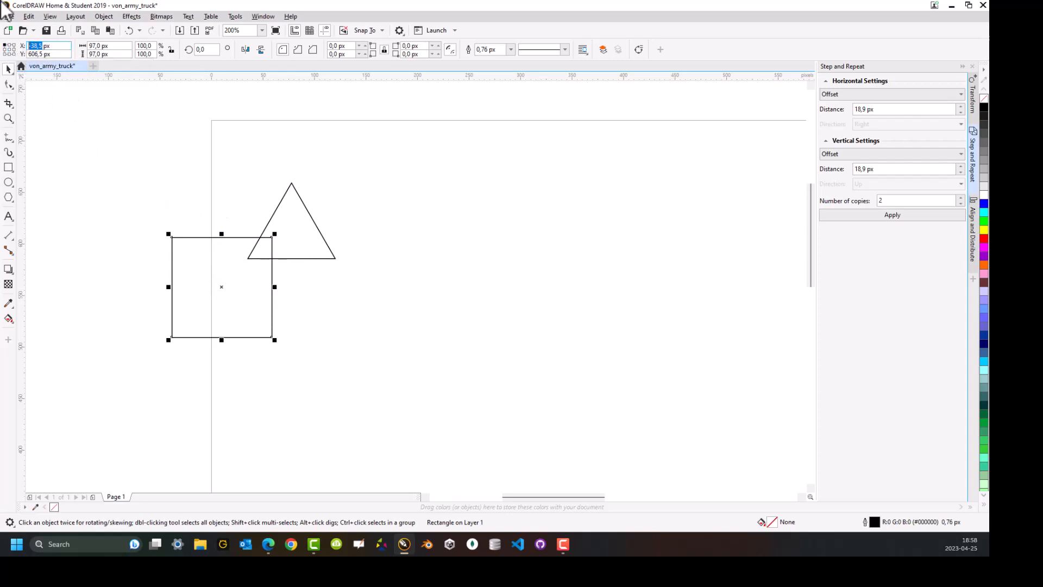
text(10)
key(Return)
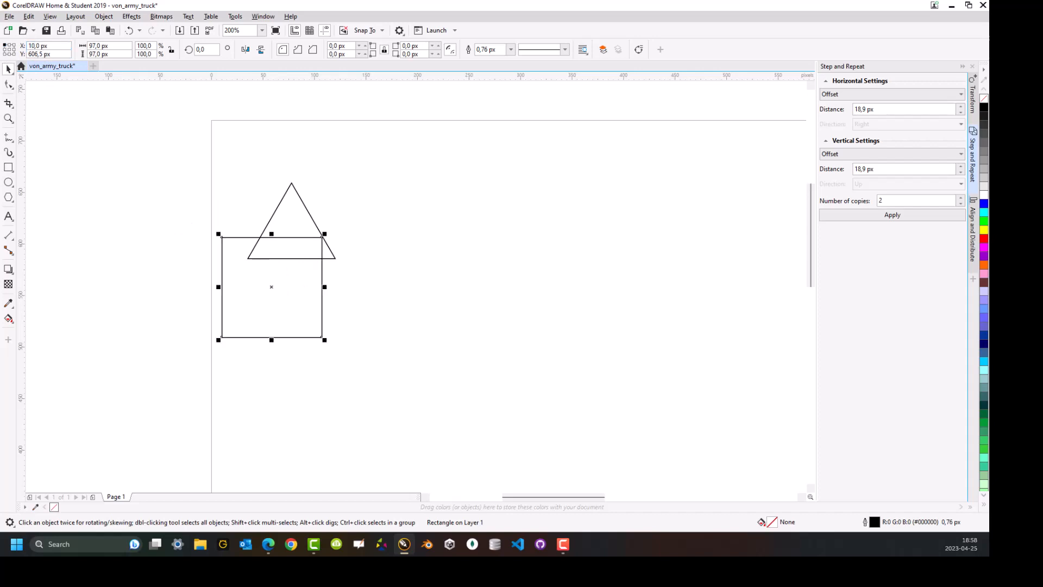
- Select both the triangle and the square and delete them from the page
drag(41, 54, 9, 54)
scroll(228, 434, down, 2)
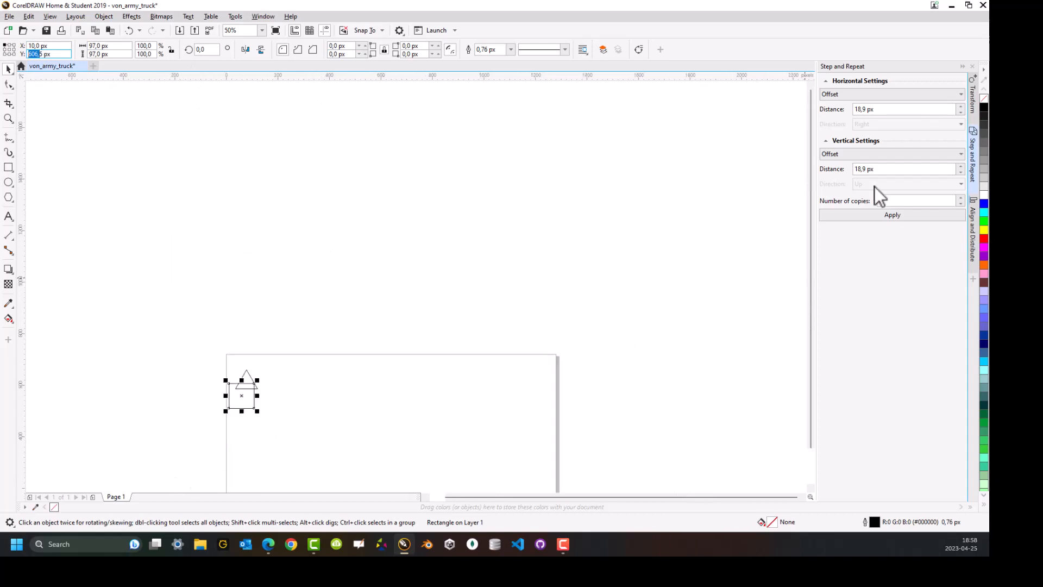
drag(811, 260, 810, 323)
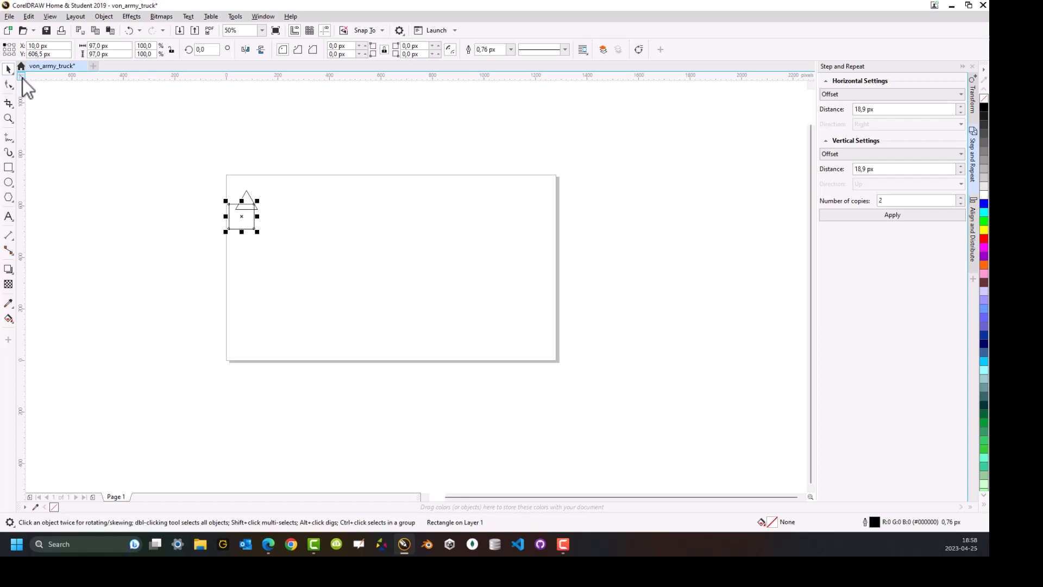
click(103, 173)
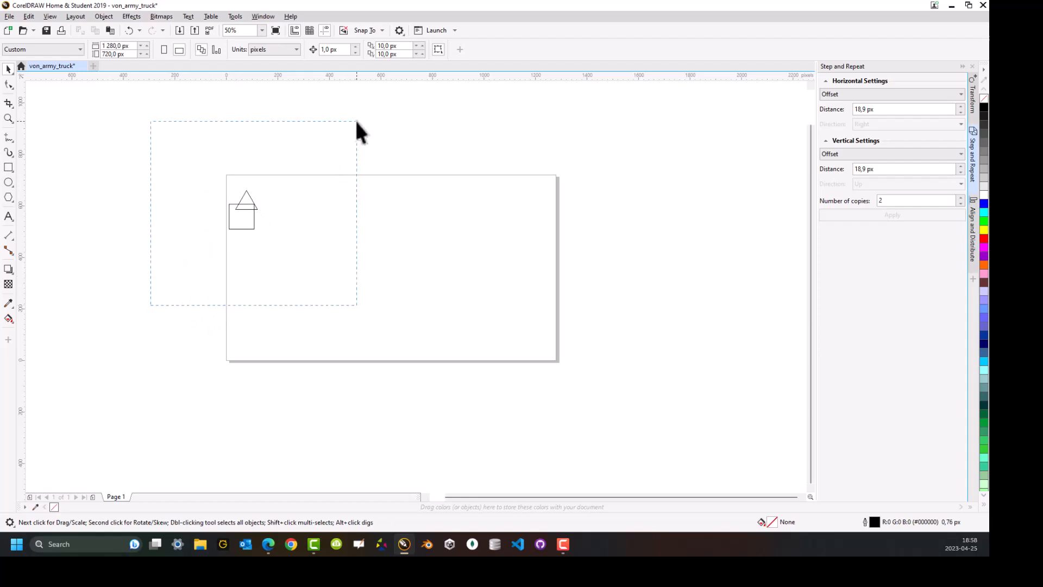
drag(357, 122, 357, 122)
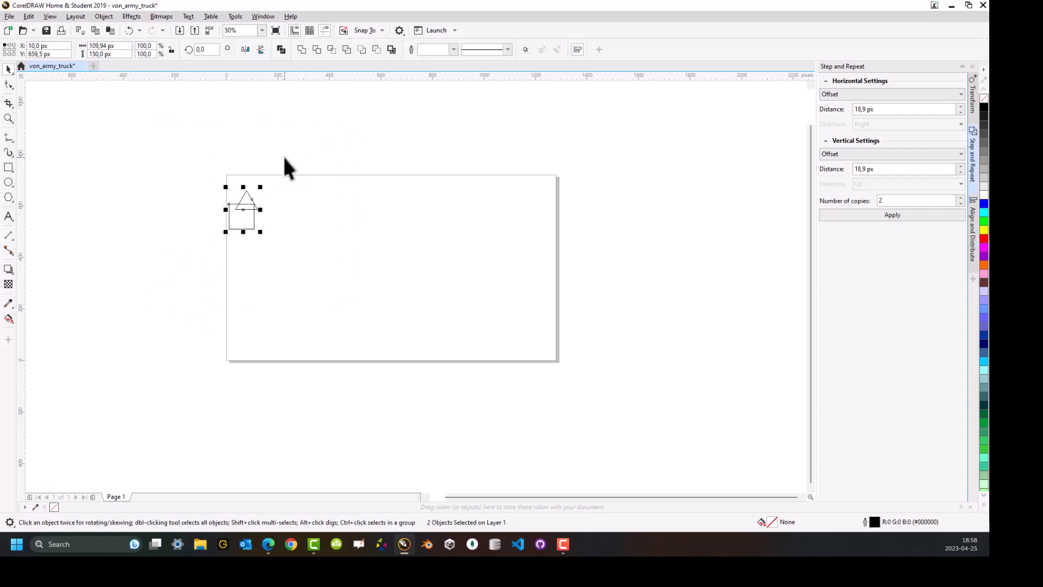
key(Delete)
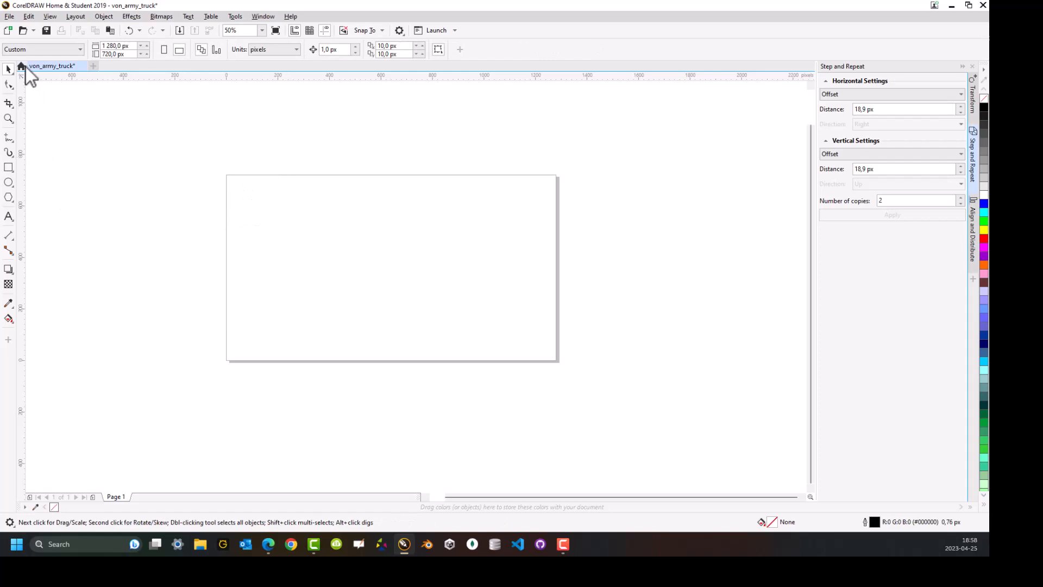
- Turn on snapping to guidelines and check that guidelines are shown
click(51, 15)
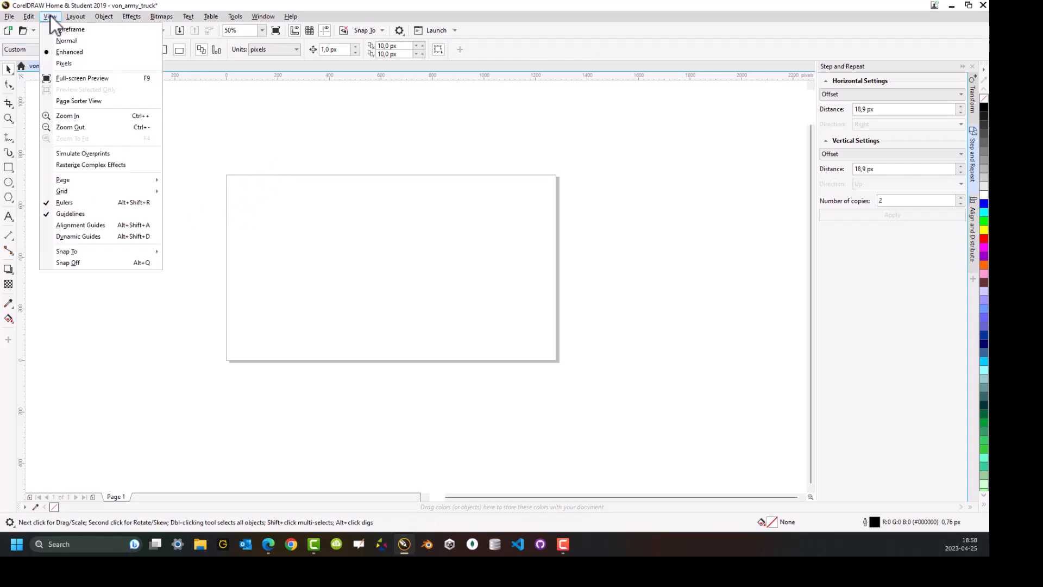
mouse_move(150, 253)
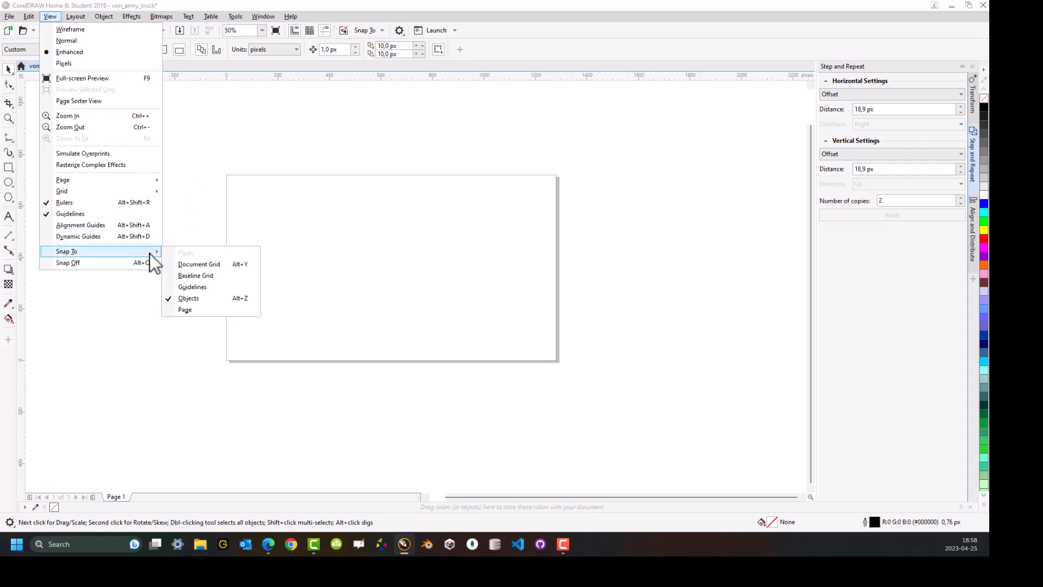
click(207, 289)
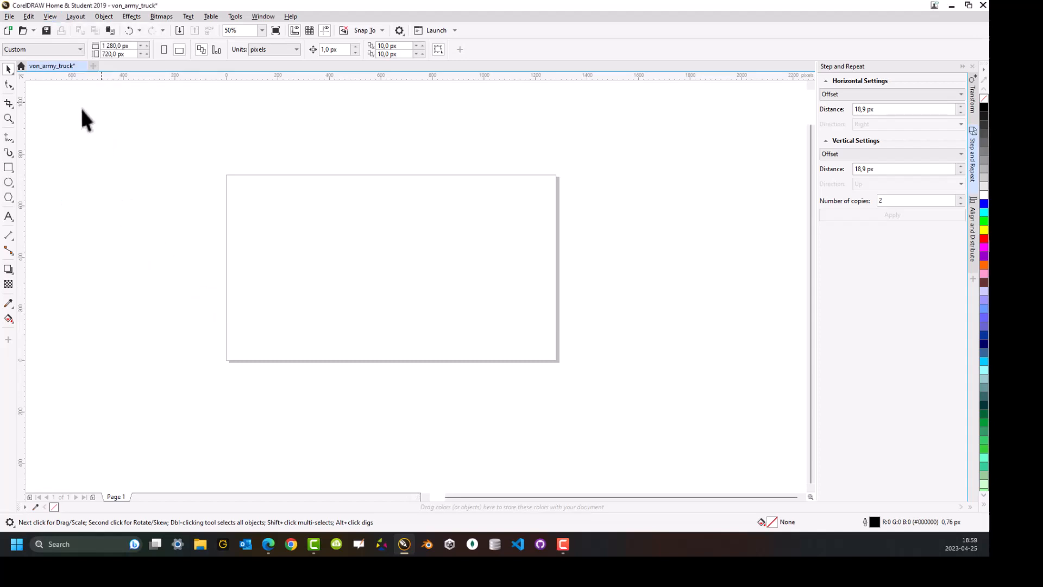
click(50, 17)
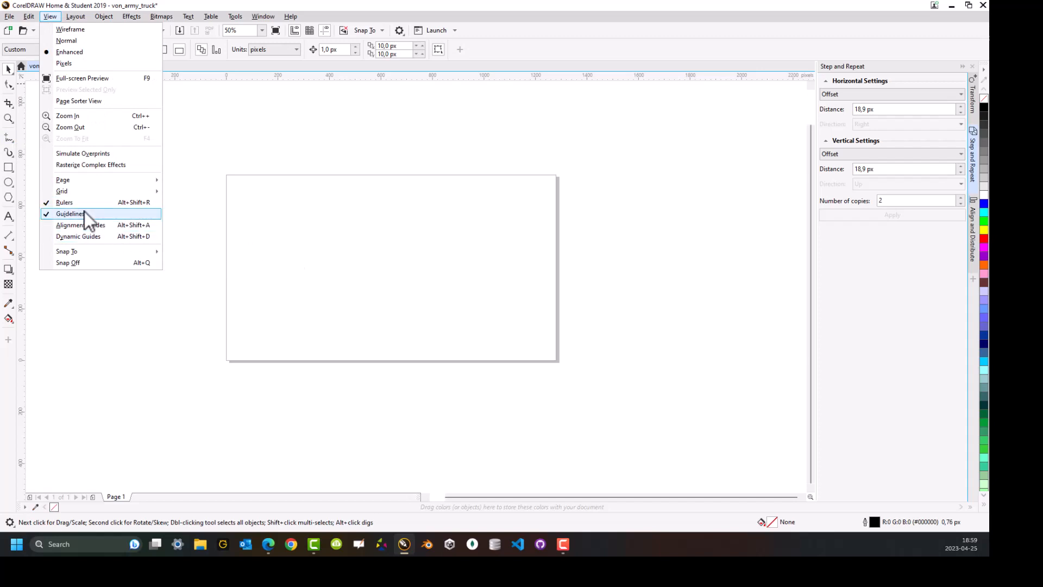
- Zoom to fit the whole page in the window and return to the Pick tool
click(8, 116)
click(43, 48)
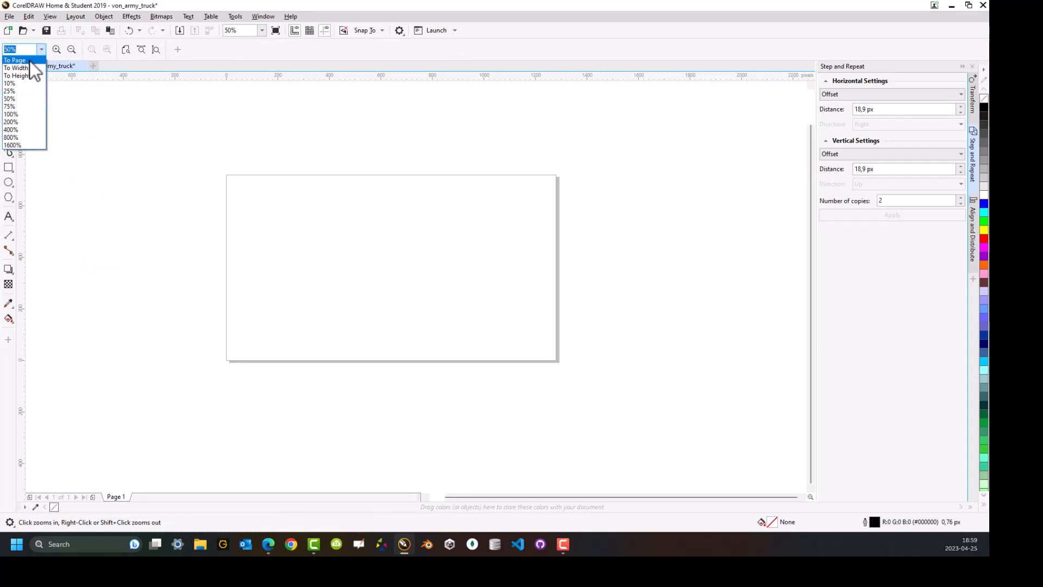
click(30, 60)
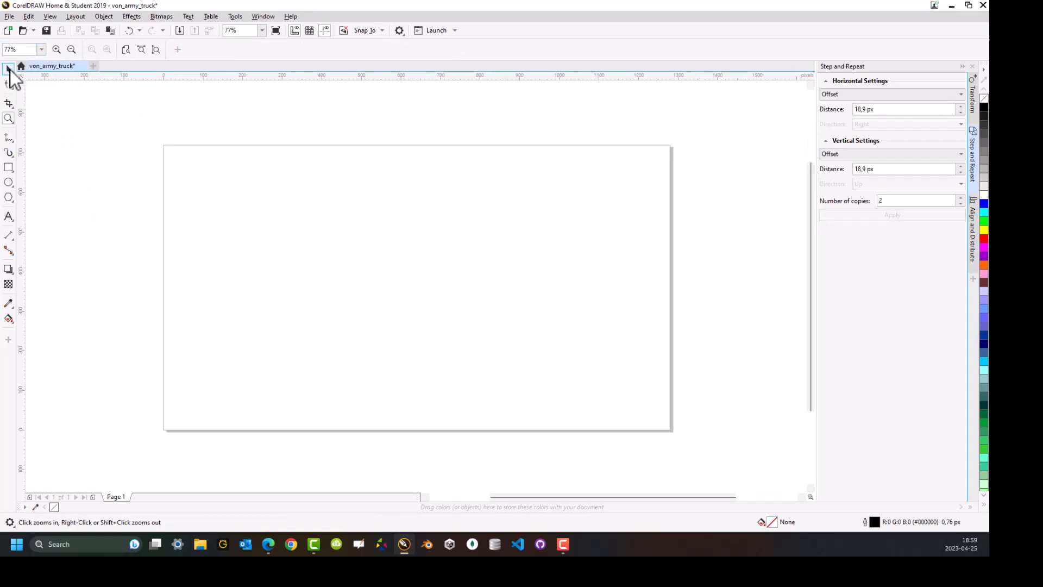
click(9, 69)
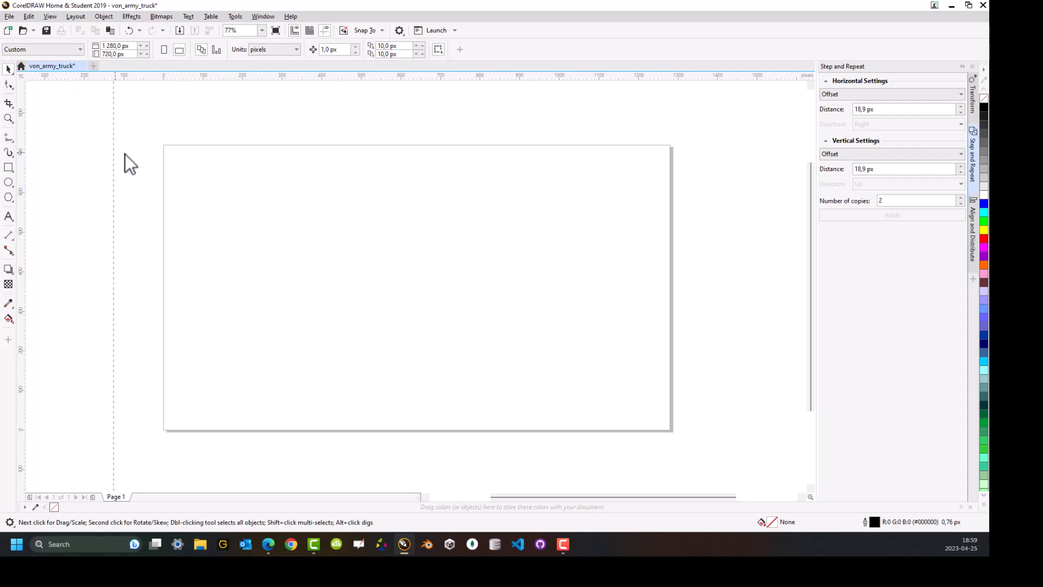
- Place a vertical guideline at about X 263 px and a horizontal guideline at about Y 587 px
click(268, 209)
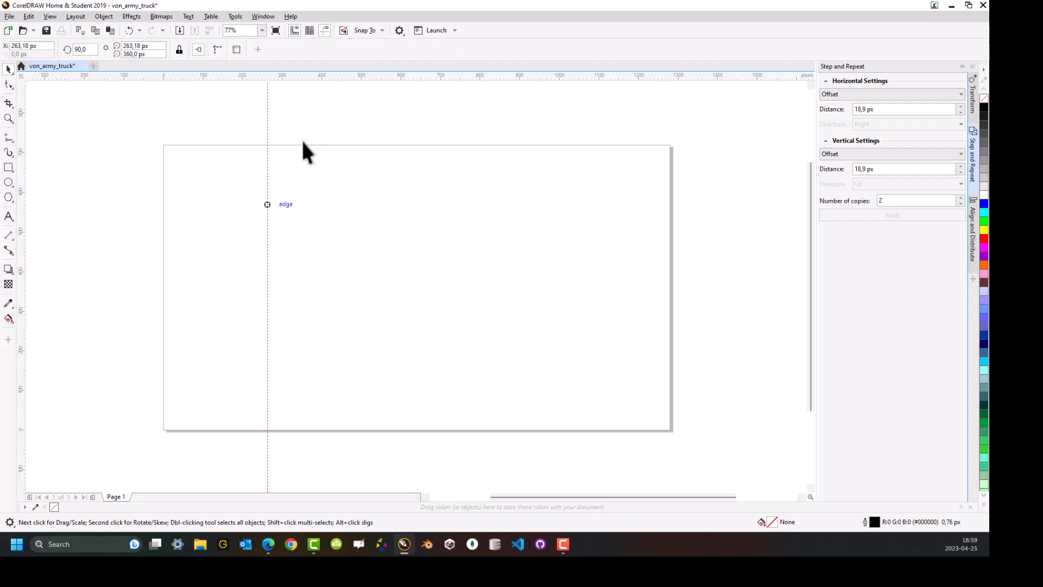
drag(307, 76, 312, 109)
drag(314, 174, 312, 198)
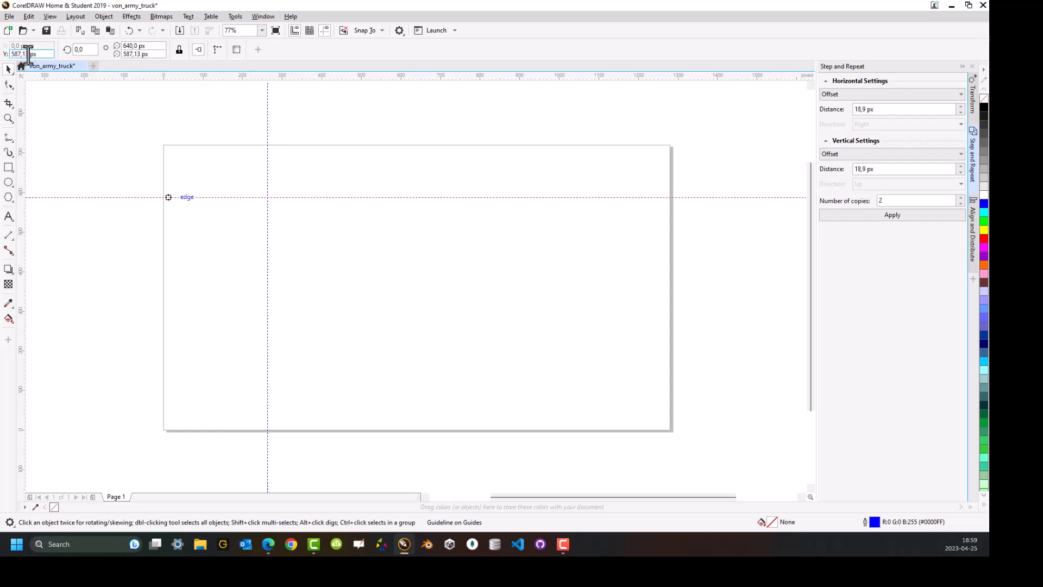
- Set the horizontal guideline's Y position to 720 px to align it with the page's top edge
click(28, 53)
text(720)
key(Return)
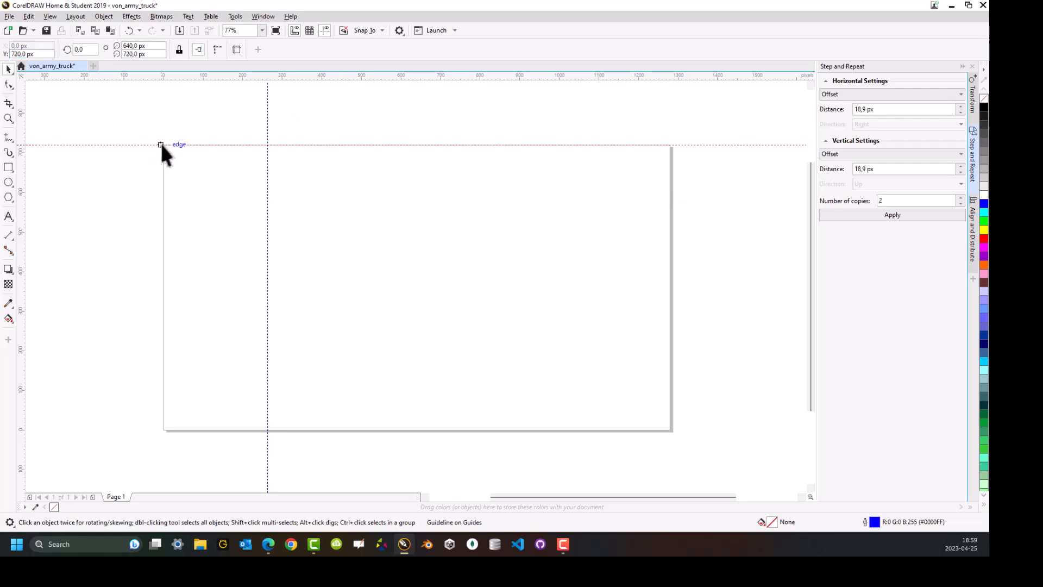
- Set the vertical guideline's X position to 0 px, on the page's left edge, and deselect it
click(266, 118)
click(29, 47)
key(shift+Home)
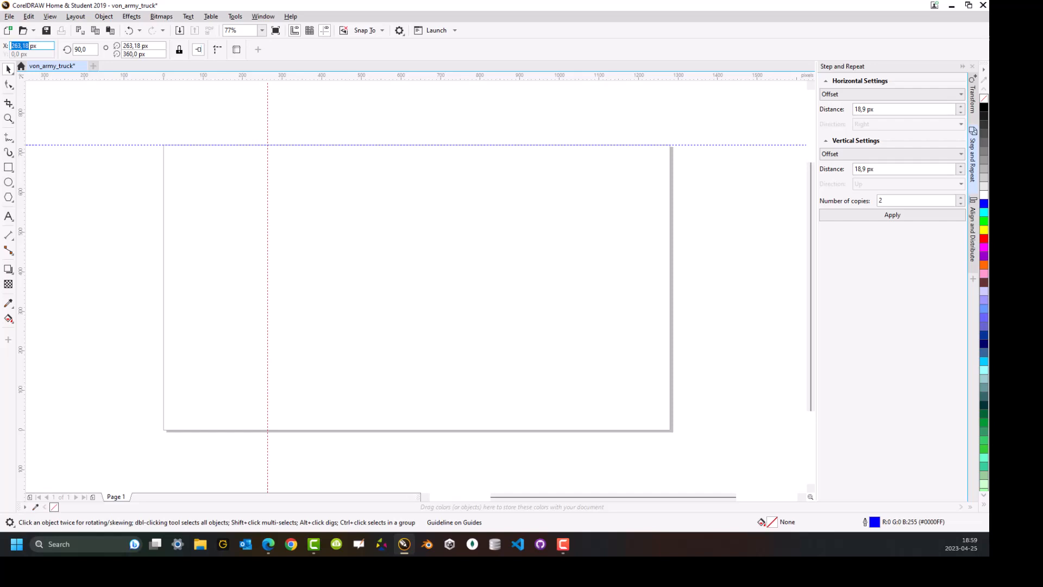
text(0)
key(Return)
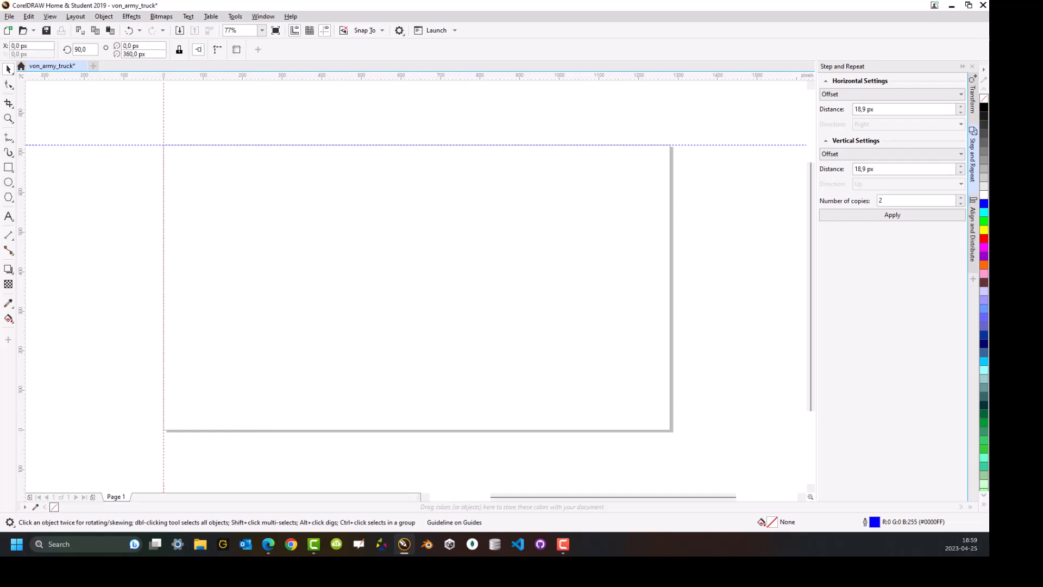
click(339, 234)
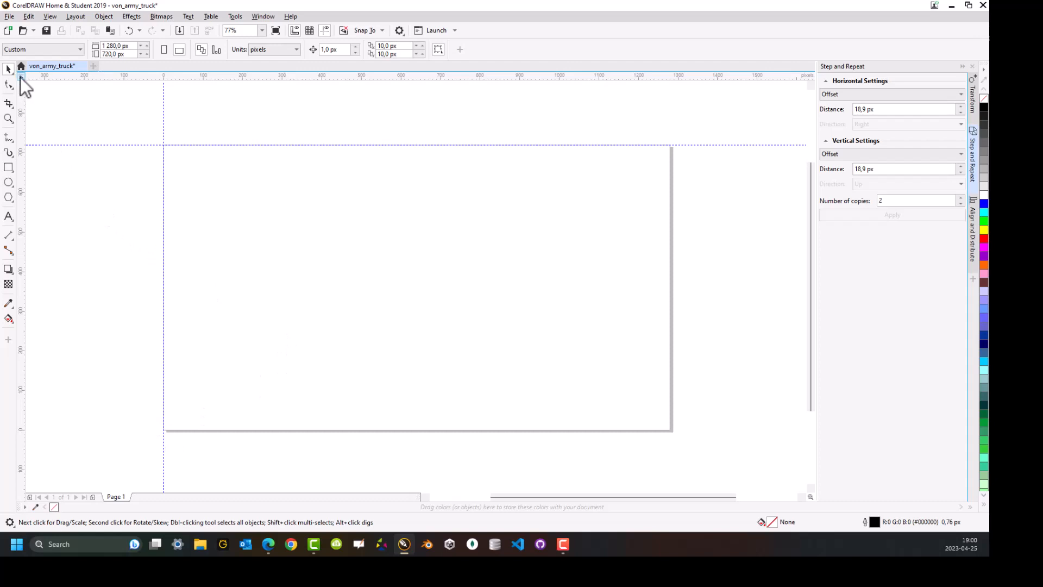
- Check which Snap To options are enabled
click(47, 19)
mouse_move(108, 254)
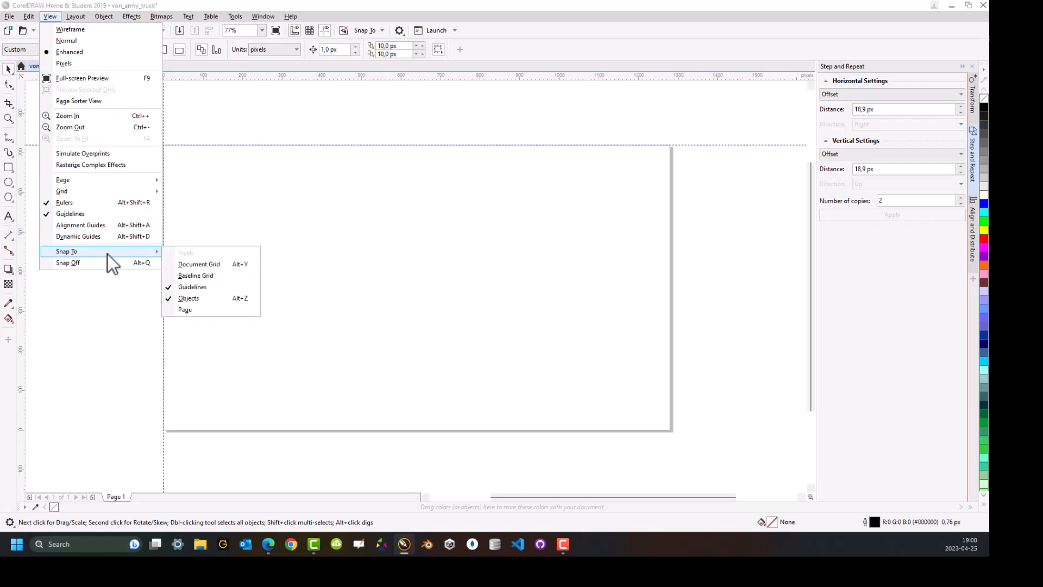
click(253, 181)
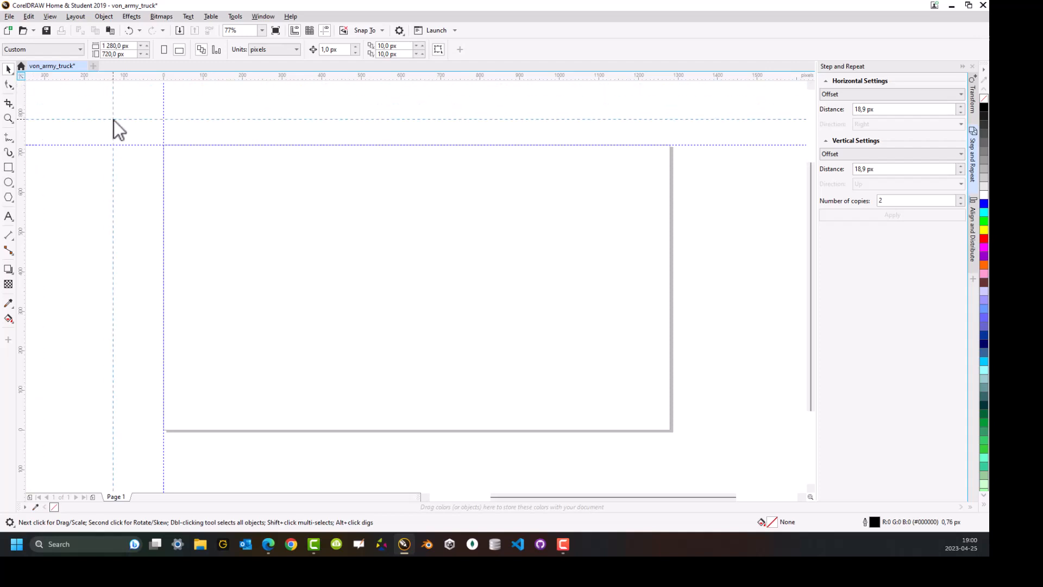
- Move the ruler origin to the page's top-left corner, where the two guidelines cross
drag(113, 119, 163, 144)
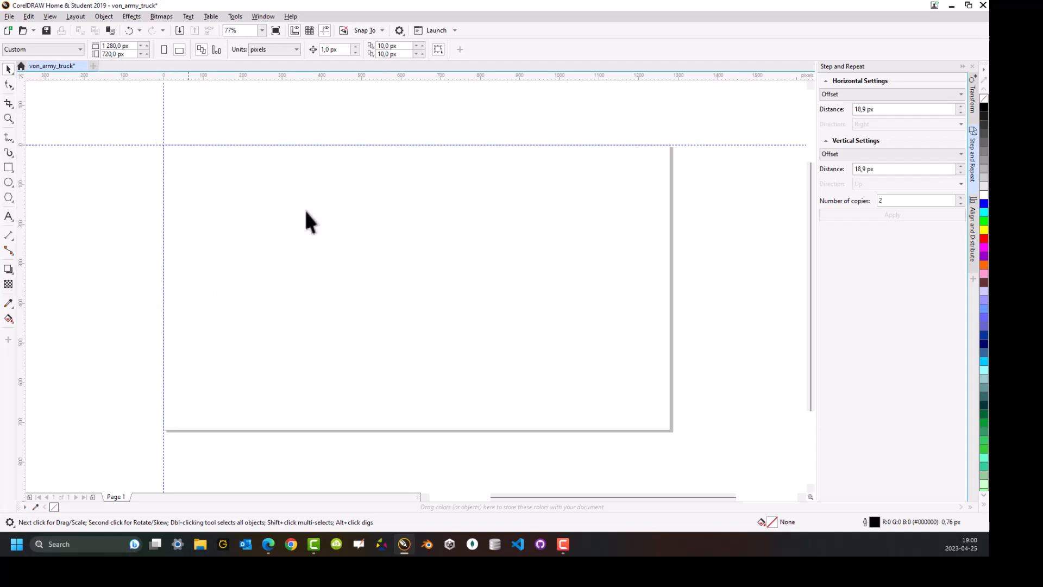
- Draw a rectangle about 337 by 186 px in the upper-left part of the page
click(8, 167)
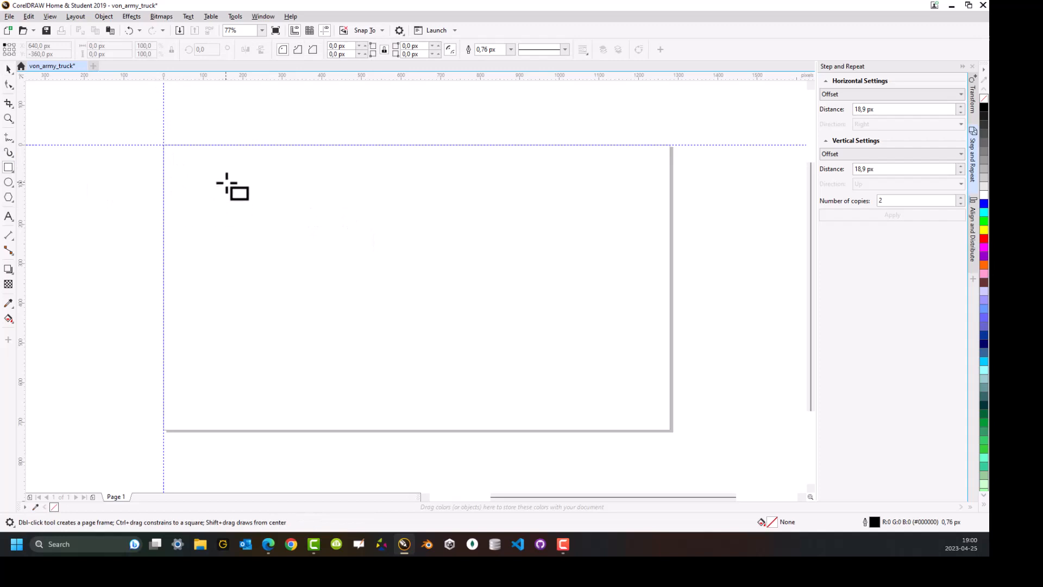
drag(226, 182, 359, 255)
click(9, 69)
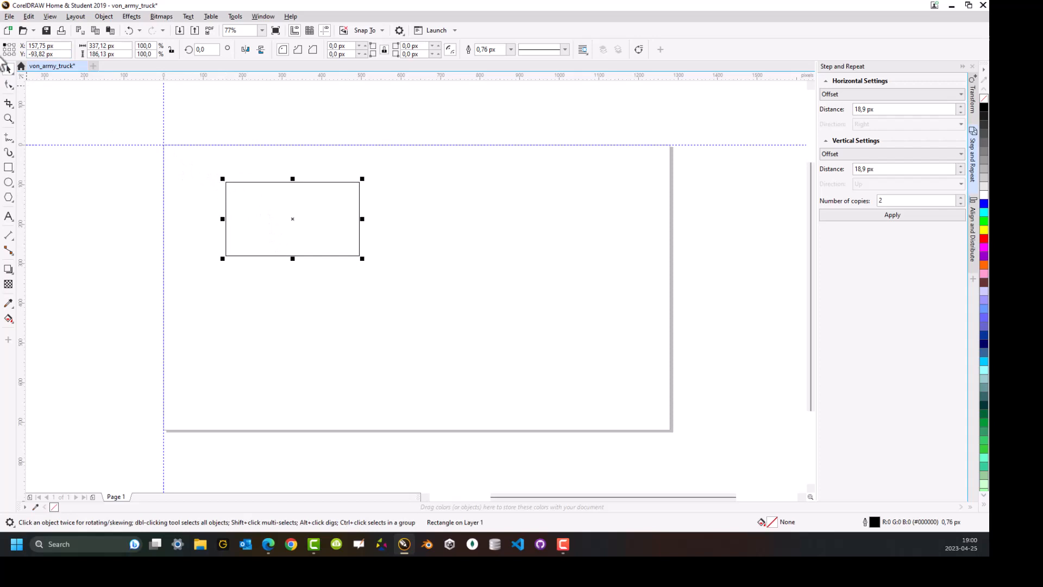
- Position the rectangle's top-left corner at X 50 px and Y -50 px, and deselect it
double_click(48, 45)
text(50)
key(Tab)
text(-50)
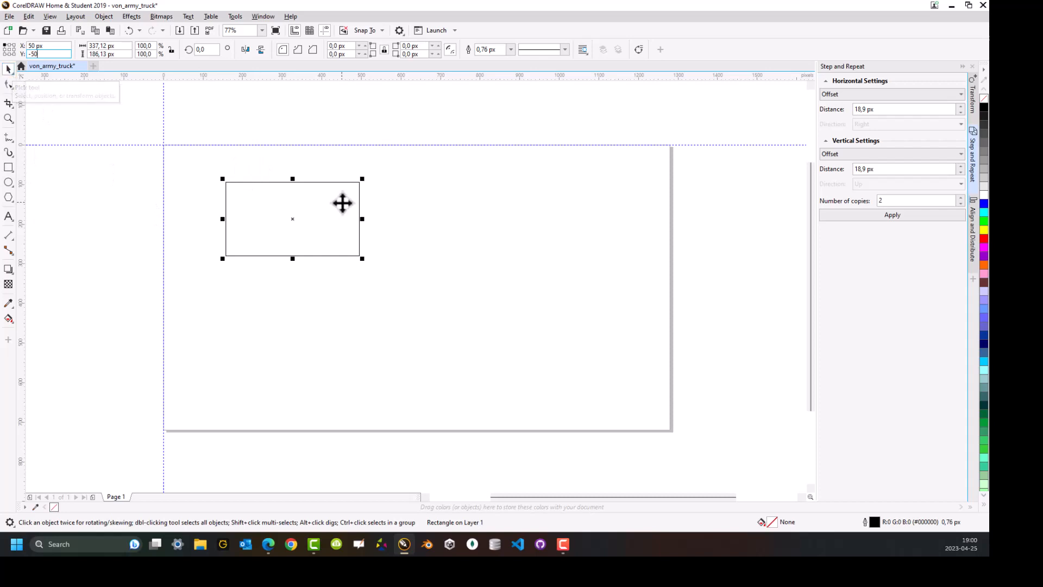
key(Return)
click(91, 259)
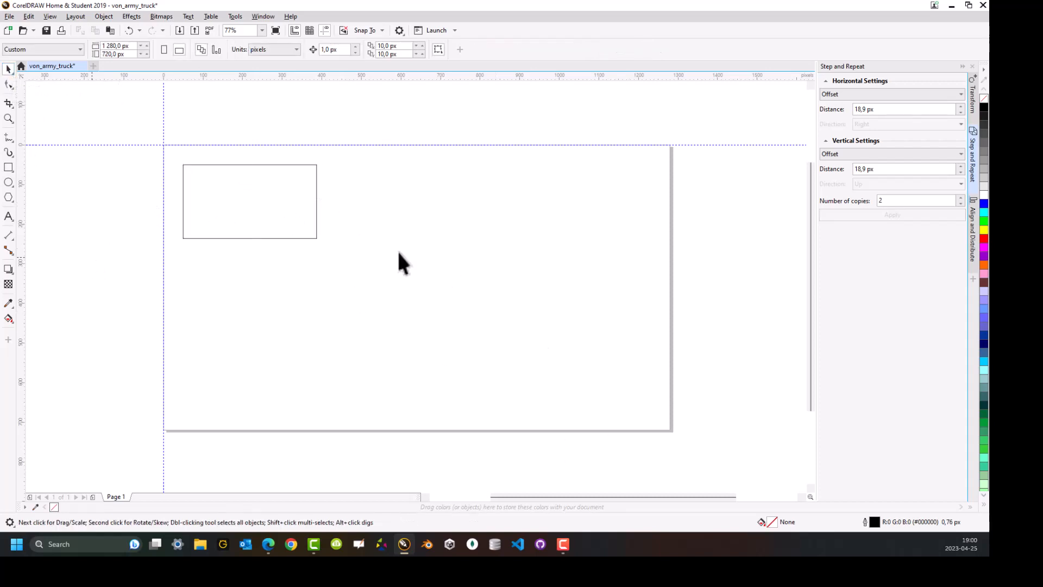
- Resize the rectangle to 300 px wide and 180 px high, and deselect it
click(294, 205)
drag(109, 46, 11, 39)
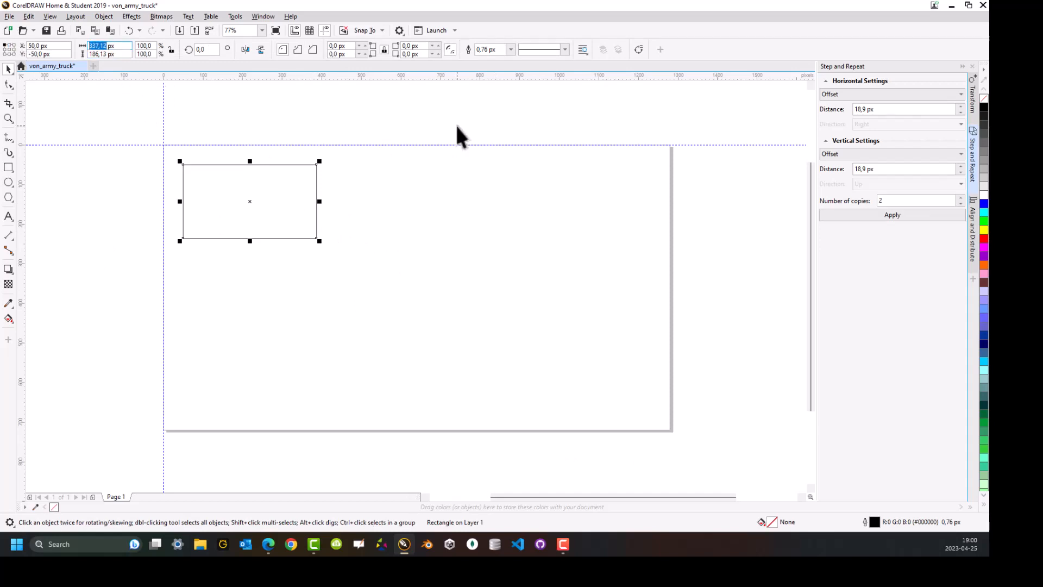
text(300)
key(Tab)
text(180)
key(Return)
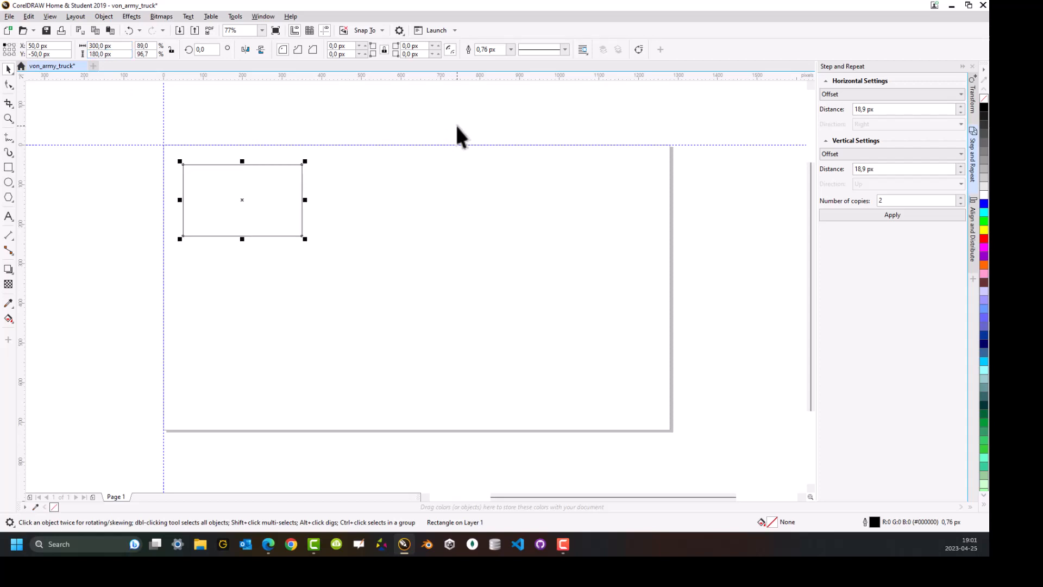
click(9, 73)
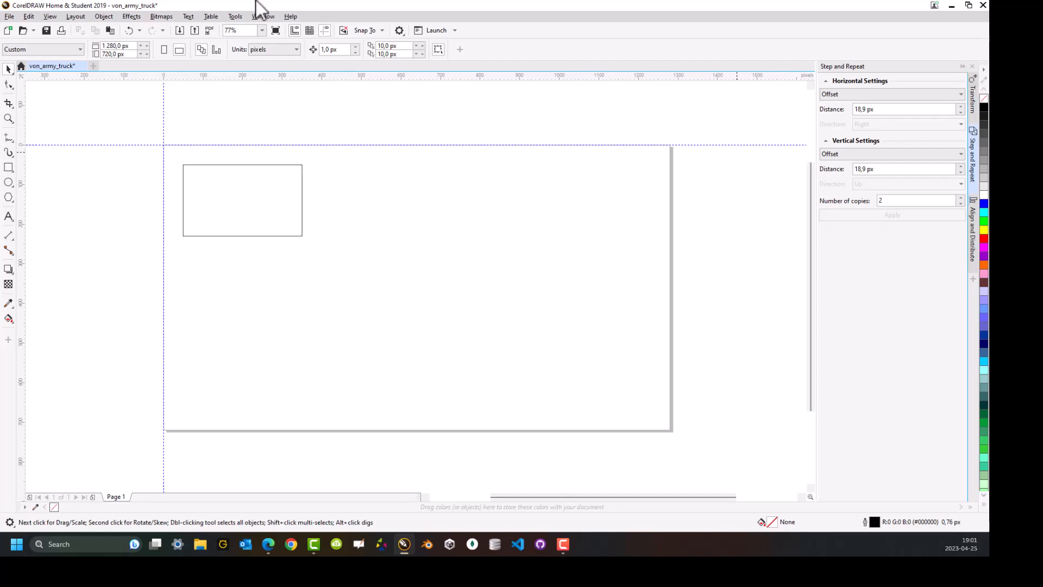
click(274, 15)
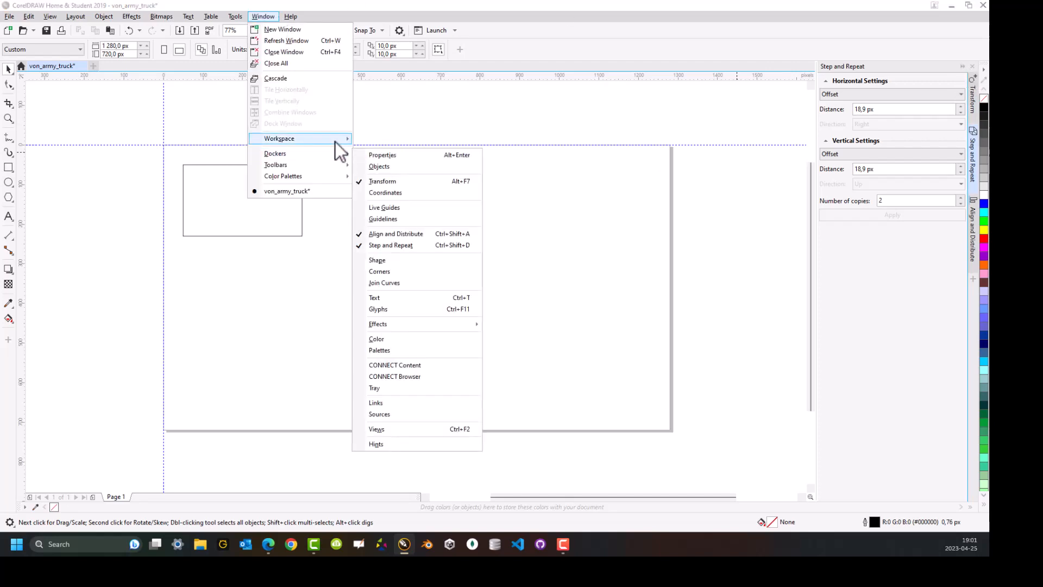
mouse_move(334, 141)
click(403, 150)
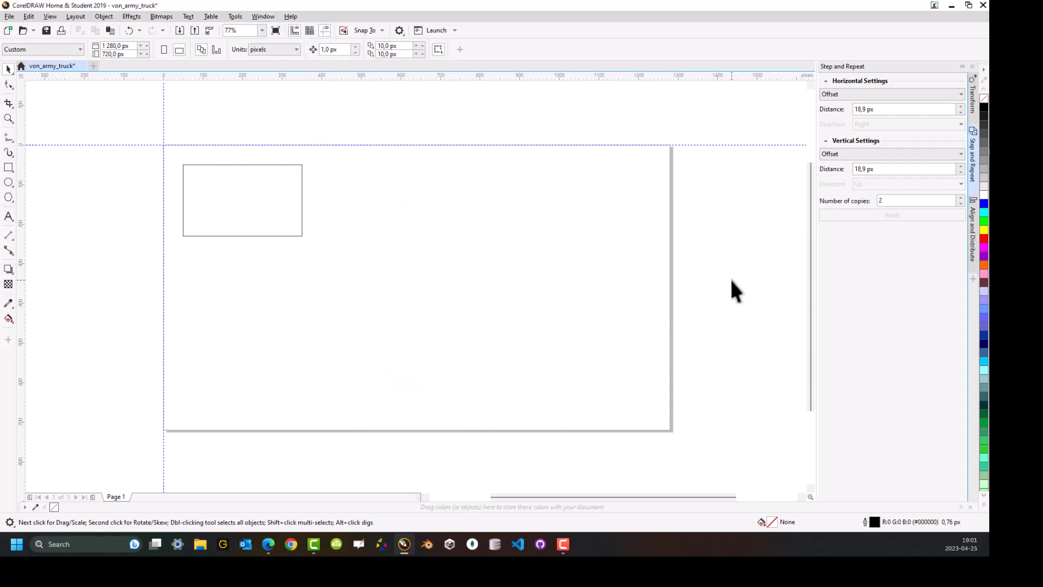
click(10, 16)
click(38, 117)
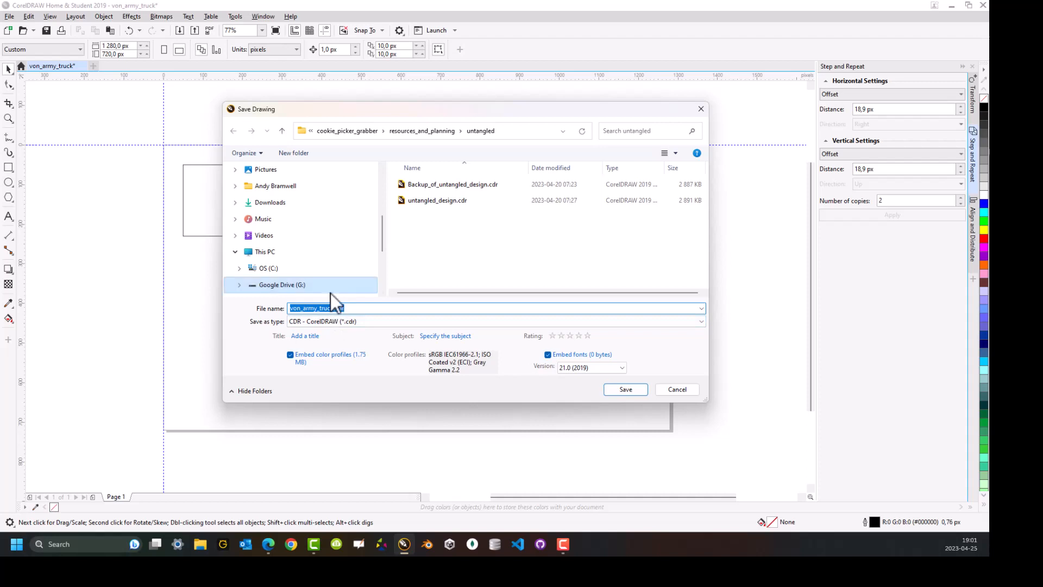
click(689, 392)
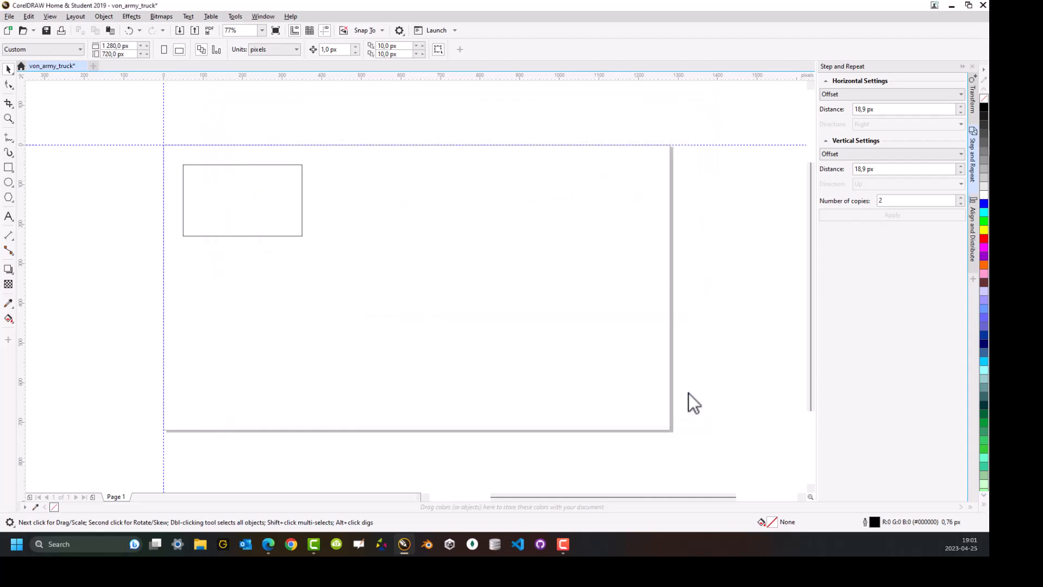